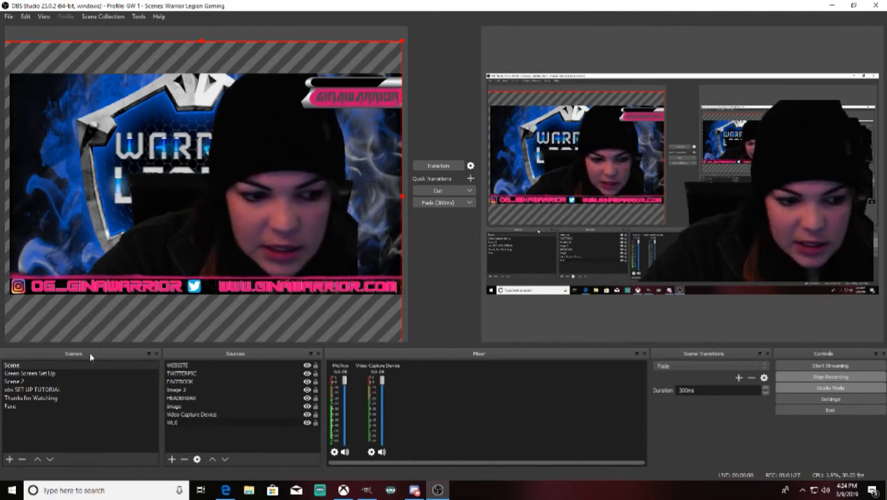
# Preview the obs SET UP TUTORIAL scene and mute the Video Capture Device audio.
pyautogui.click(52, 390)
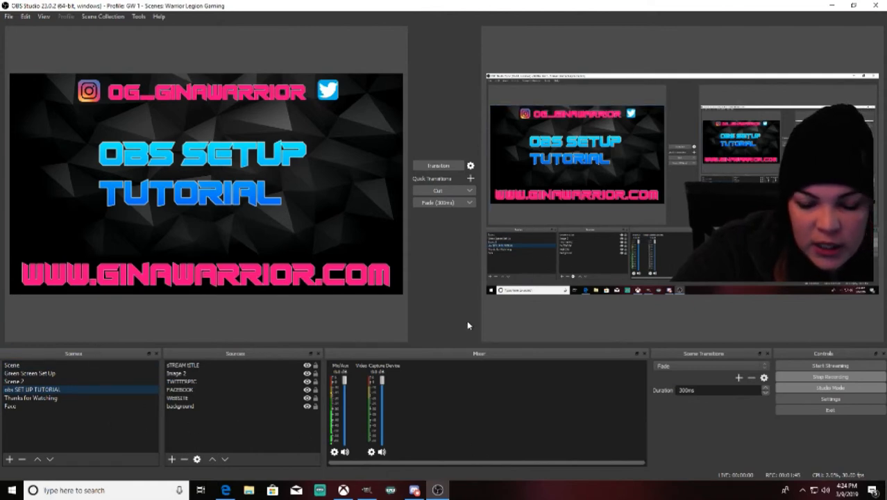
pyautogui.click(381, 452)
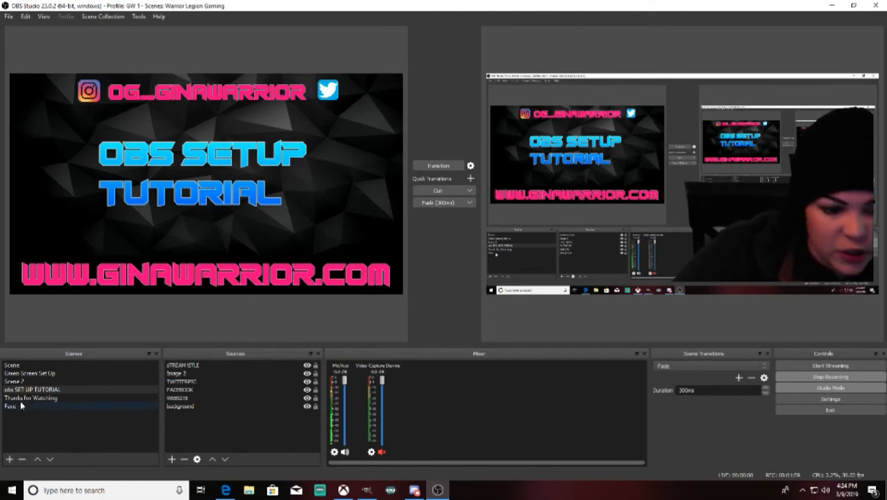
# Add a new scene named "test scene".
pyautogui.click(11, 459)
pyautogui.click(462, 261)
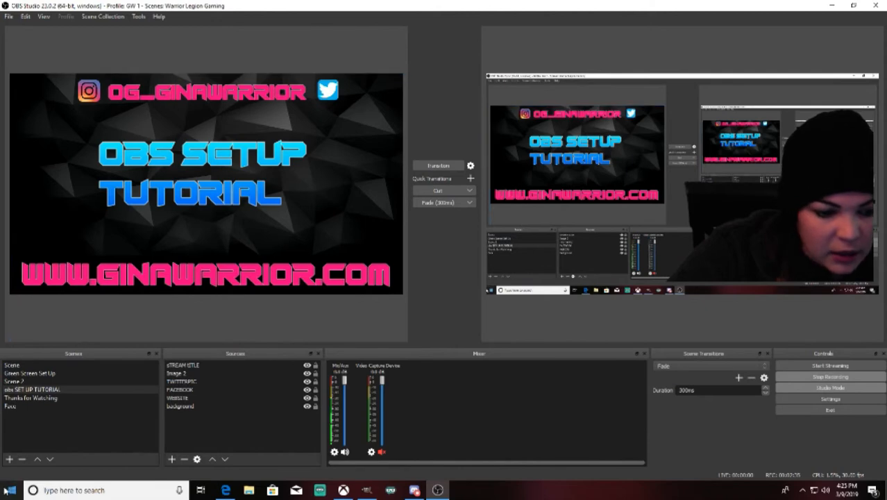
pyautogui.click(10, 459)
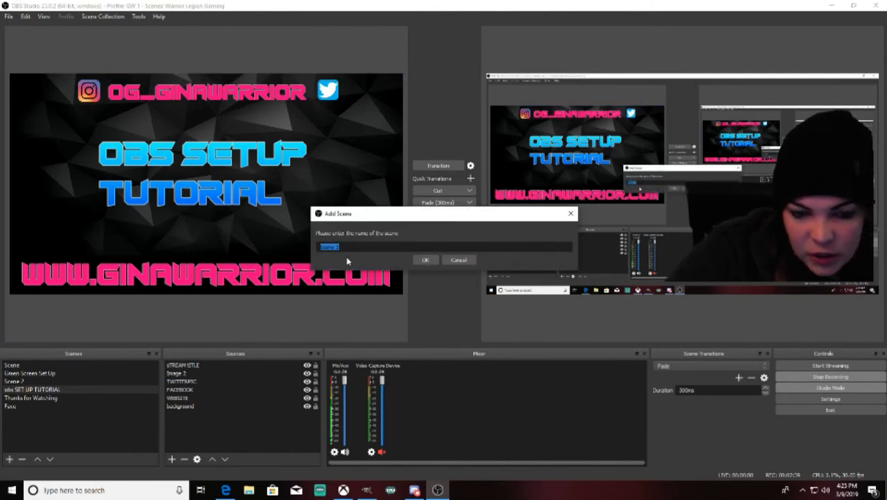
pyautogui.write('test s')
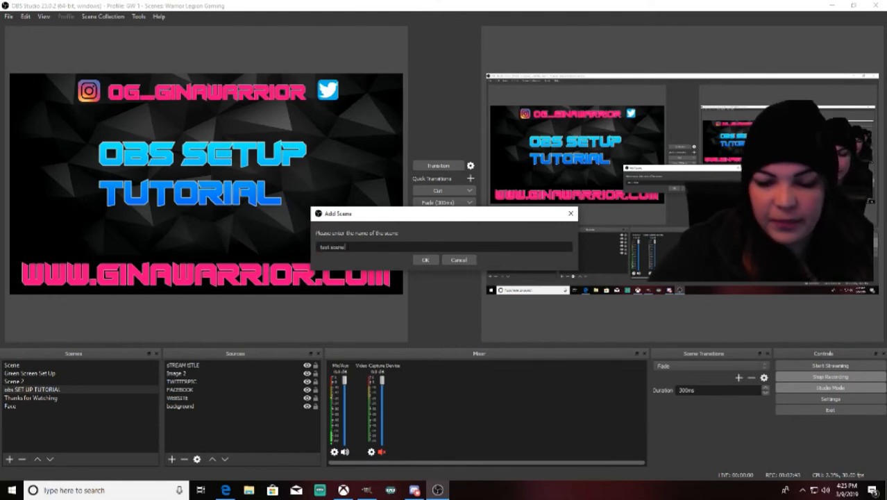
pyautogui.click(431, 258)
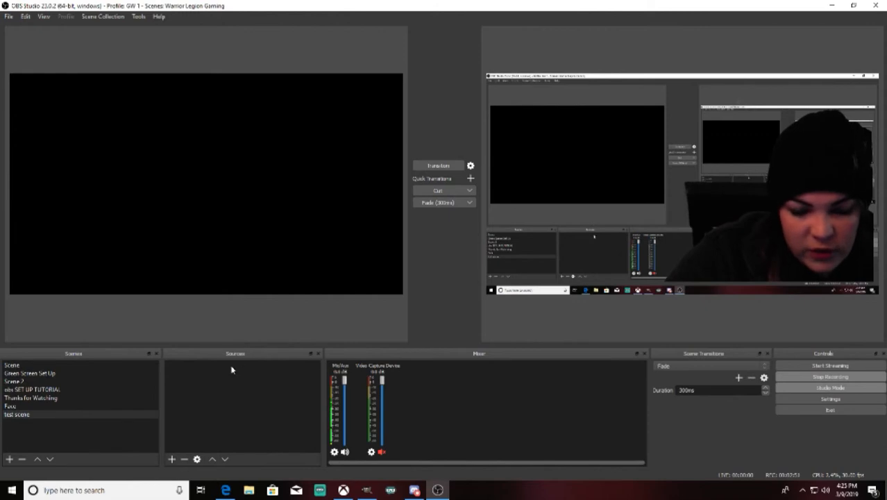
# Add a new Game Capture source named "xbox" to the test scene.
pyautogui.click(171, 459)
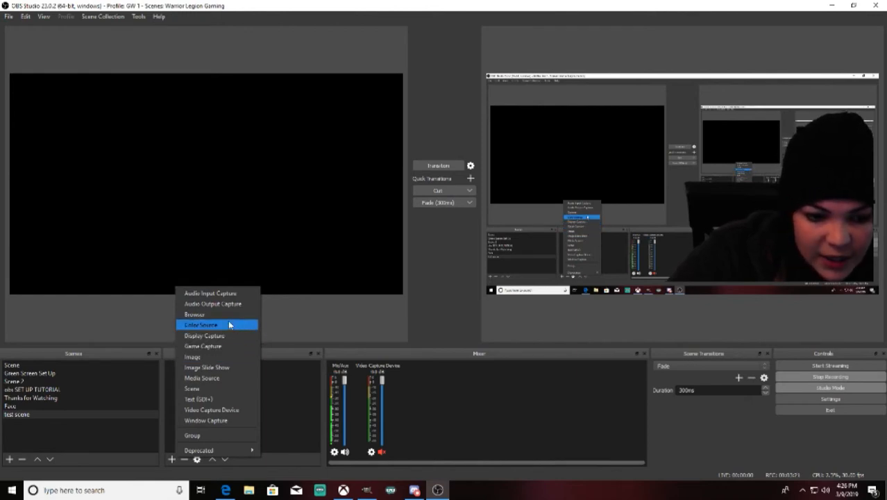
pyautogui.click(203, 346)
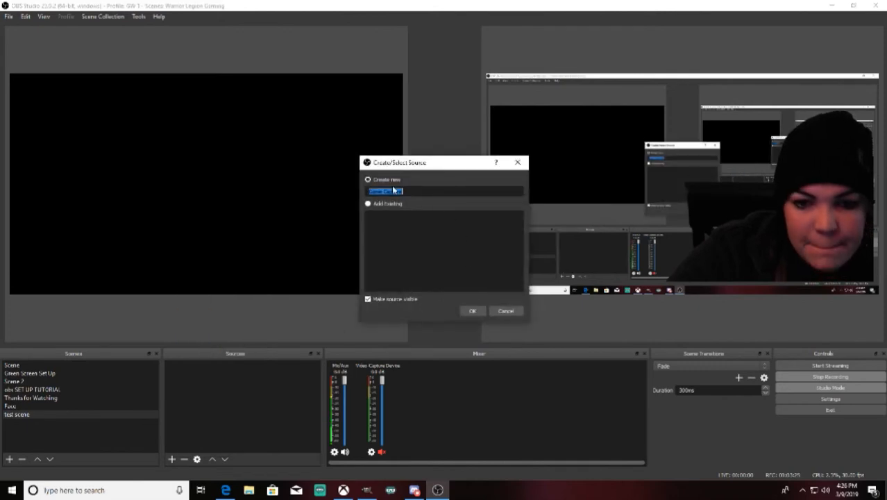
pyautogui.write('s')
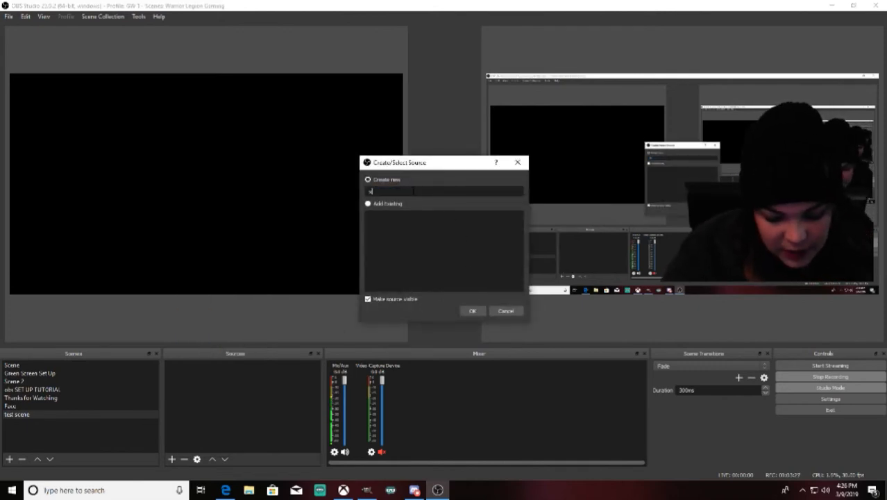
pyautogui.click(472, 310)
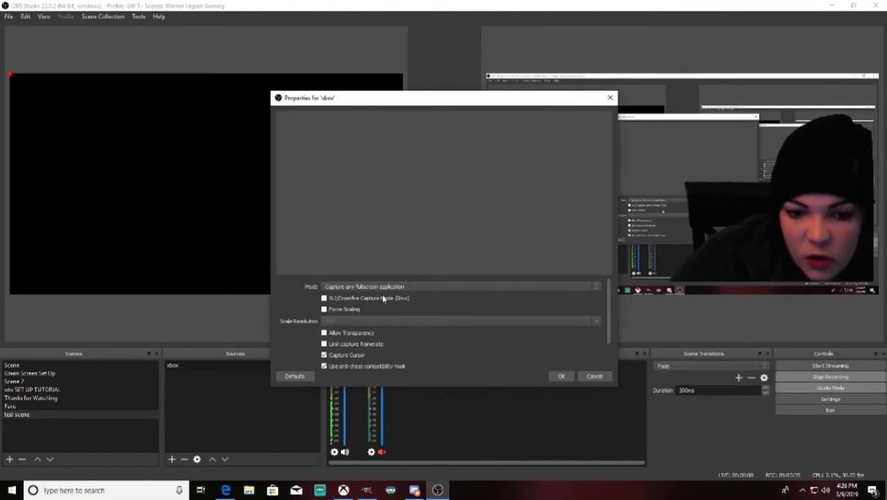
# Set the xbox source to capture a specific window, choosing [XboxApp.exe]: Xbox, and accept its properties.
pyautogui.click(599, 286)
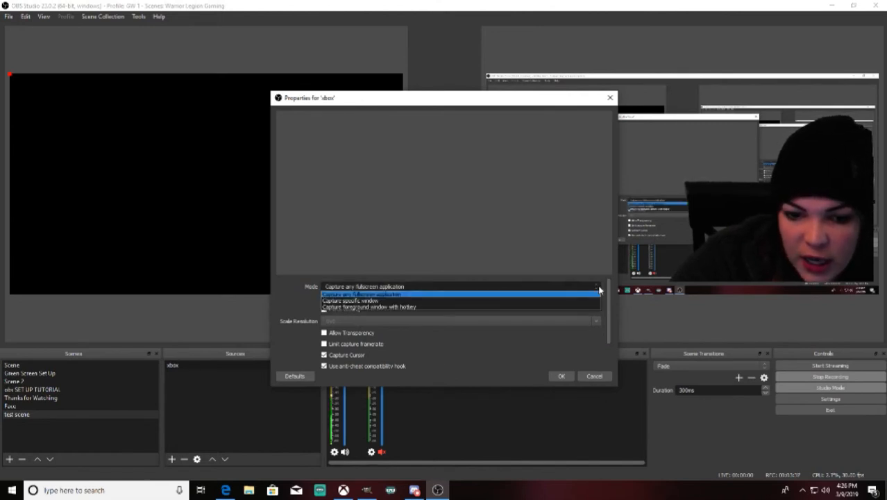
pyautogui.click(353, 300)
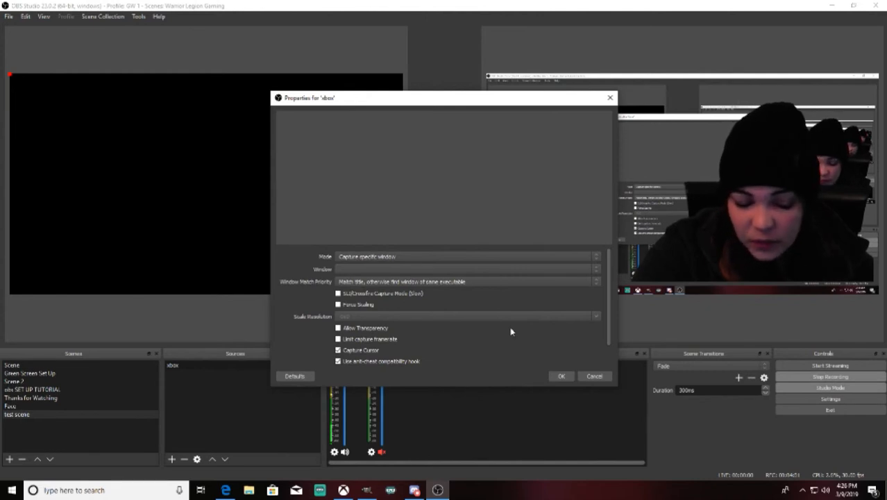
pyautogui.click(598, 270)
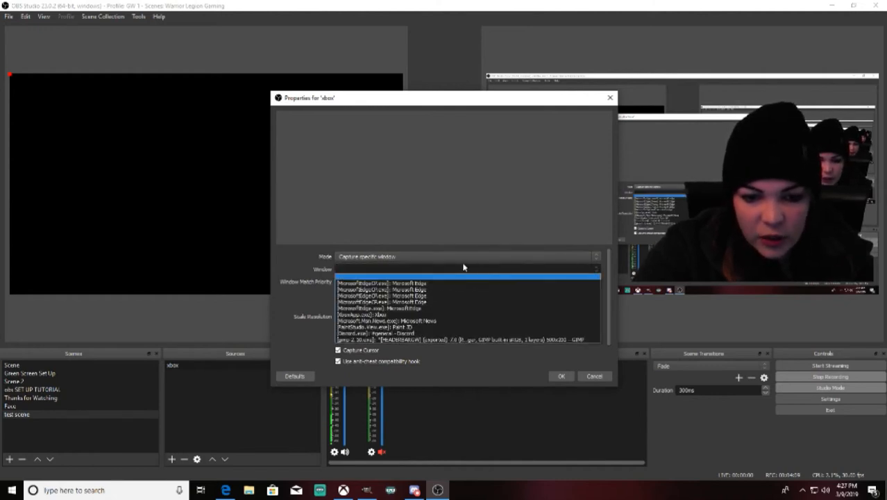
pyautogui.click(406, 316)
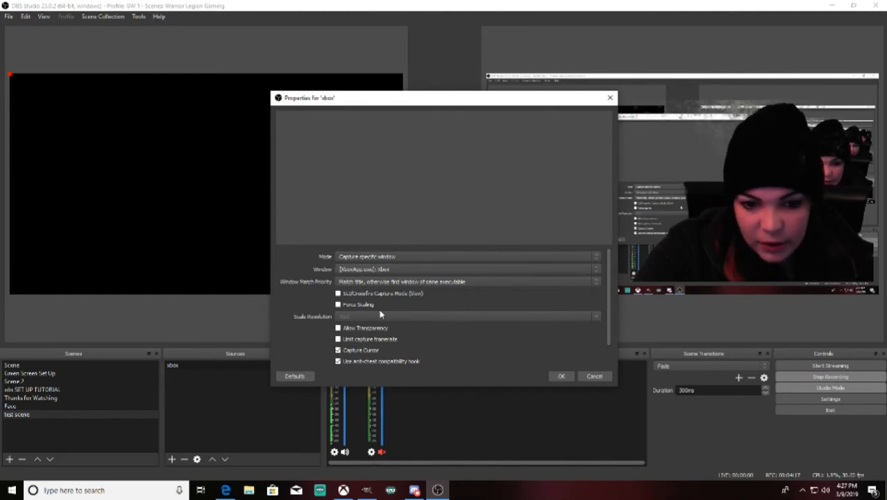
pyautogui.click(561, 377)
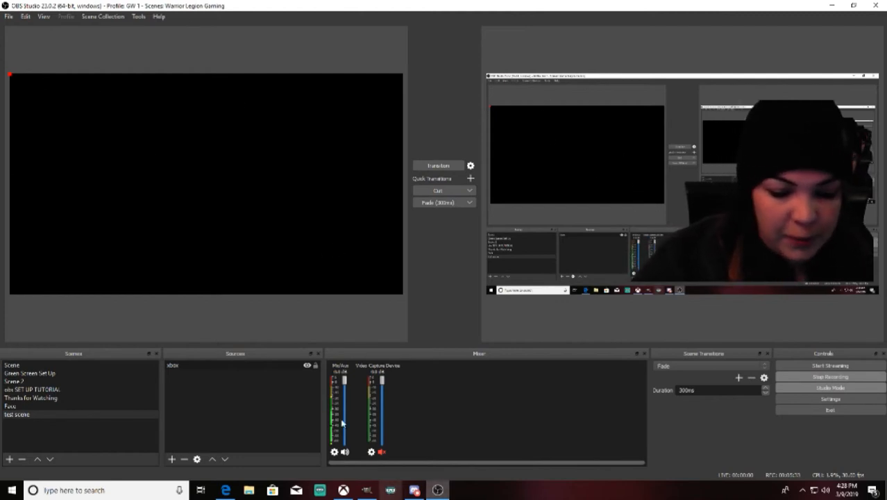
# Switch to the Xbox app, power on the XBOXONE console, start streaming from it without a PC controller, and minimize the app.
pyautogui.moveTo(347, 491)
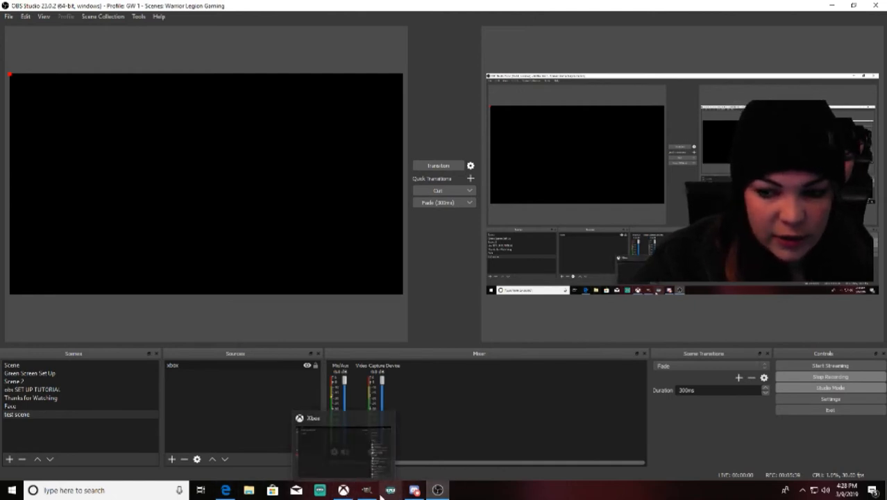
pyautogui.click(343, 490)
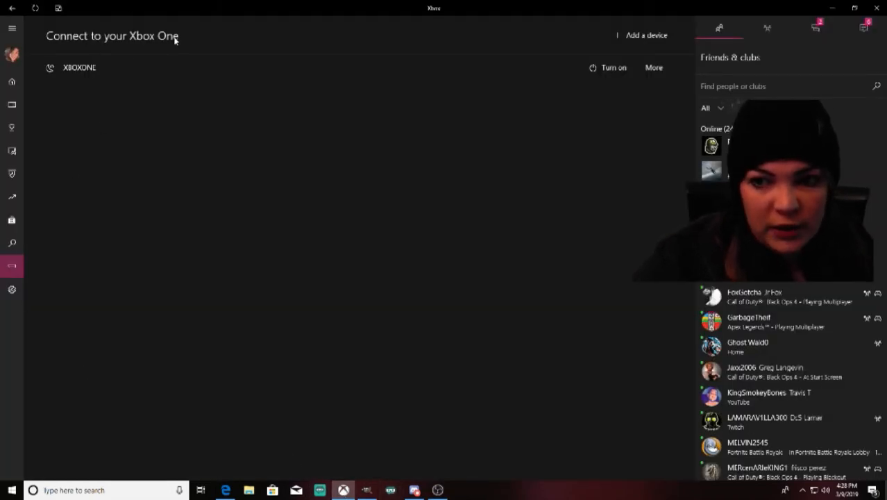
pyautogui.click(604, 71)
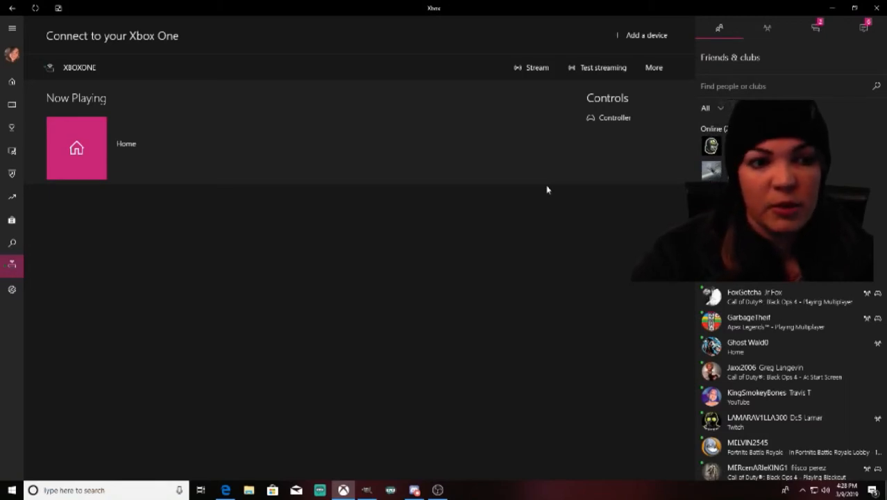
pyautogui.click(539, 68)
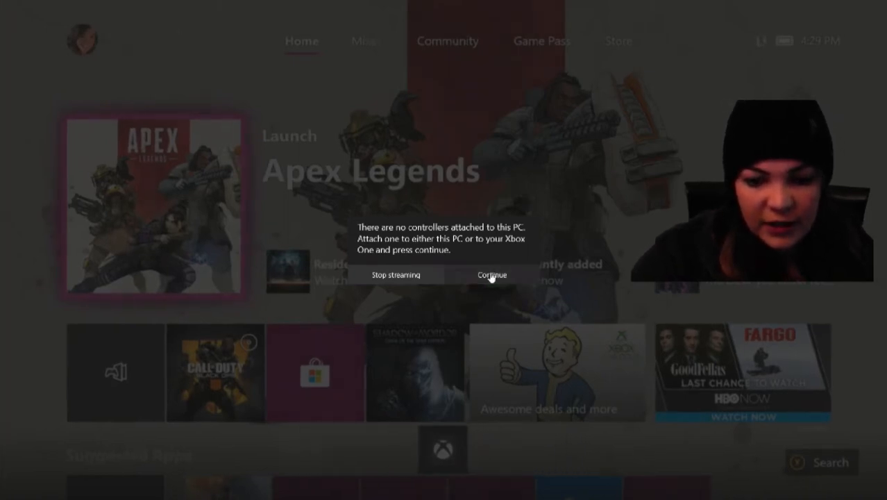
pyautogui.click(492, 275)
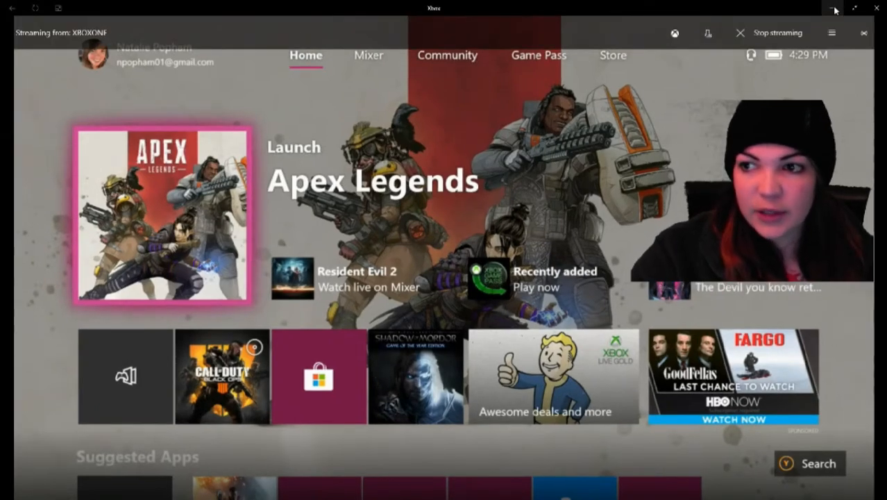
pyautogui.click(835, 9)
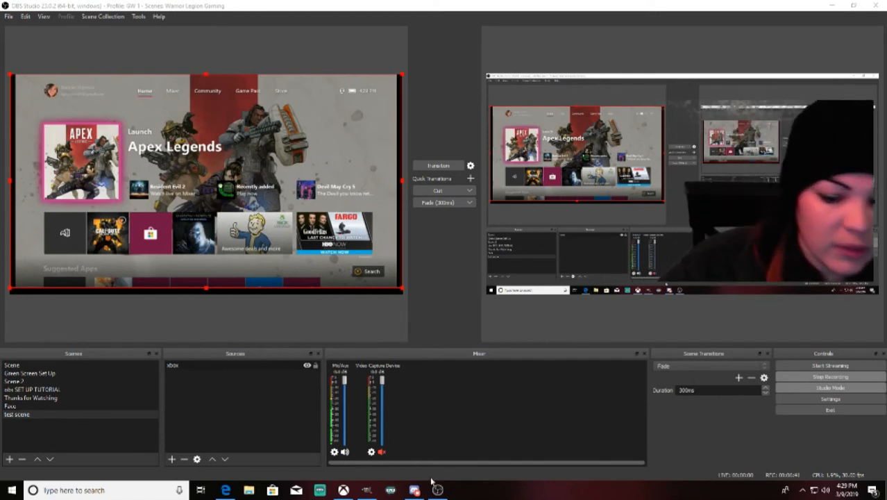
# Reopen the Xbox app, take the stream out of full screen, and return to OBS Studio.
pyautogui.click(357, 490)
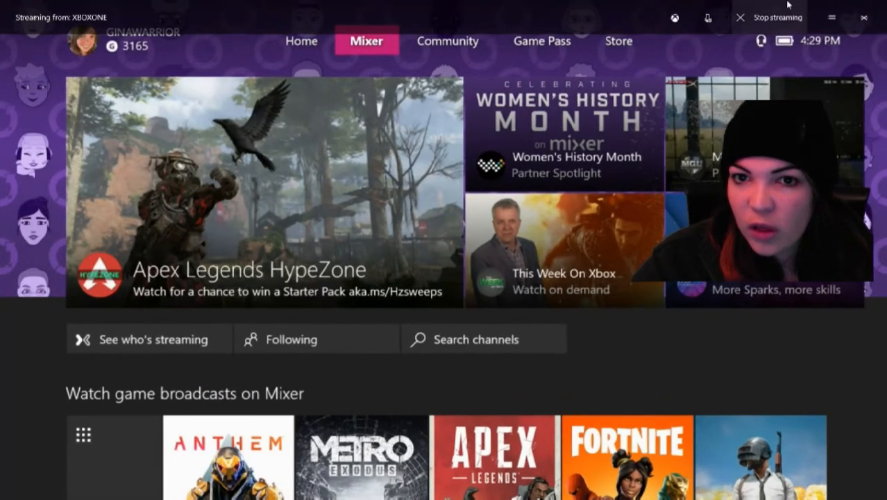
pyautogui.moveTo(762, 6)
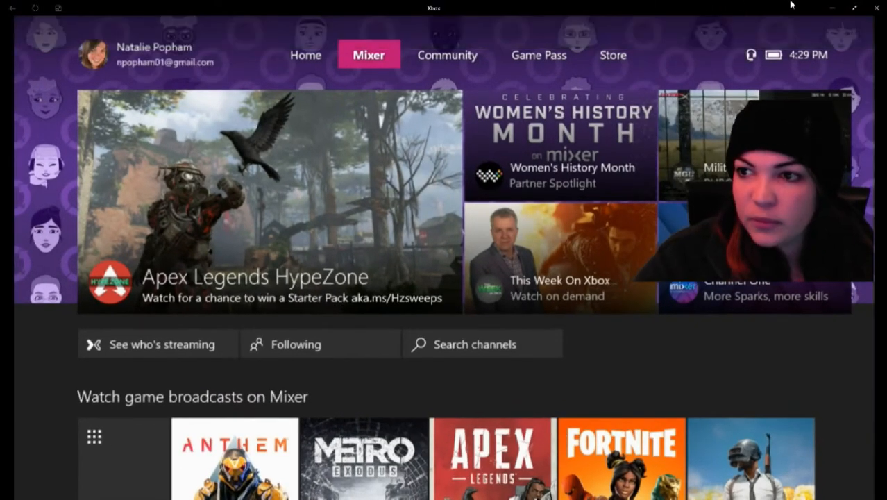
pyautogui.click(856, 9)
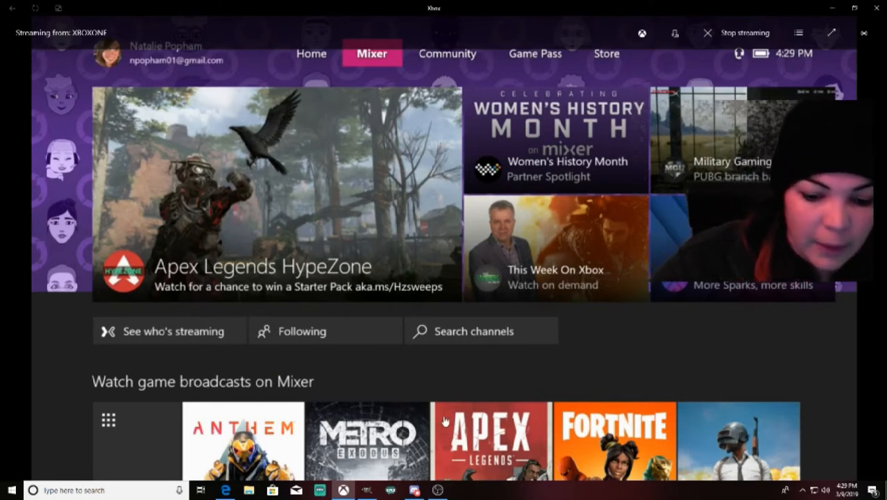
pyautogui.moveTo(438, 490)
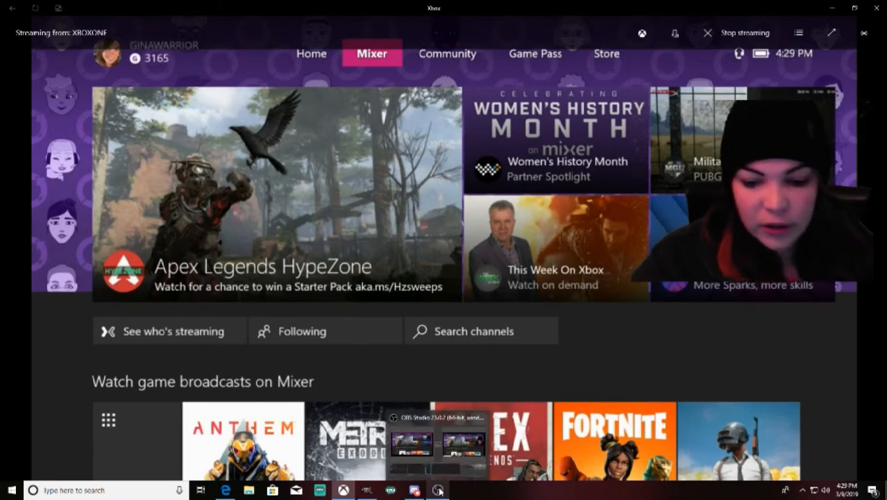
pyautogui.click(438, 490)
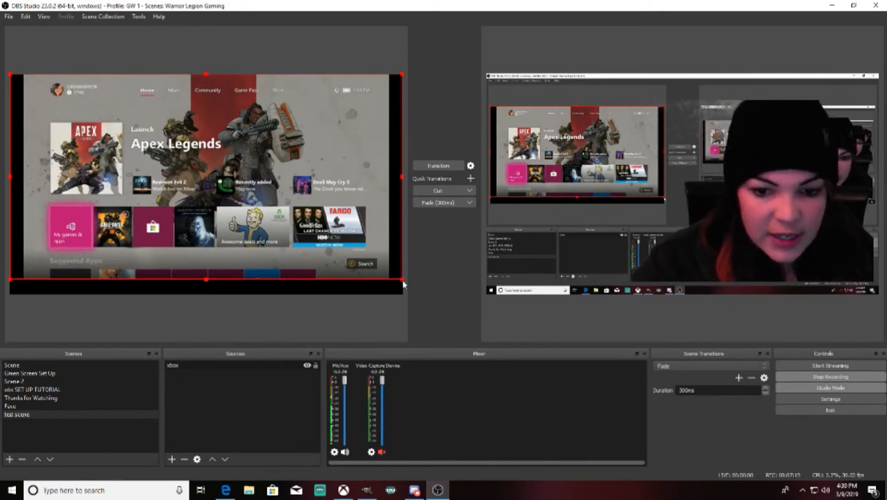
# Enlarge the xbox source and reposition it in the preview so the game picture fills the canvas.
pyautogui.moveTo(402, 283); pyautogui.dragTo(407, 297)
pyautogui.moveTo(311, 269); pyautogui.dragTo(292, 262)
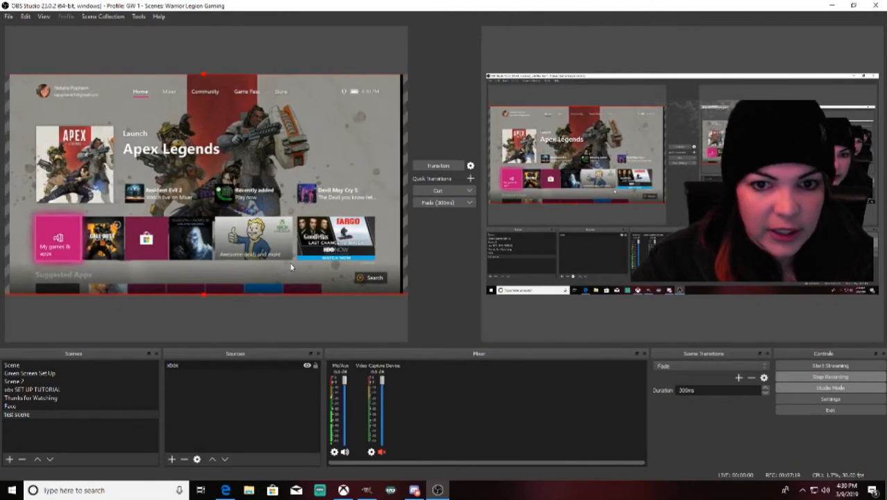
pyautogui.moveTo(293, 262)
pyautogui.mouseDown()
pyautogui.moveTo(283, 266)
pyautogui.moveTo(304, 267)
pyautogui.moveTo(293, 264)
pyautogui.mouseUp()
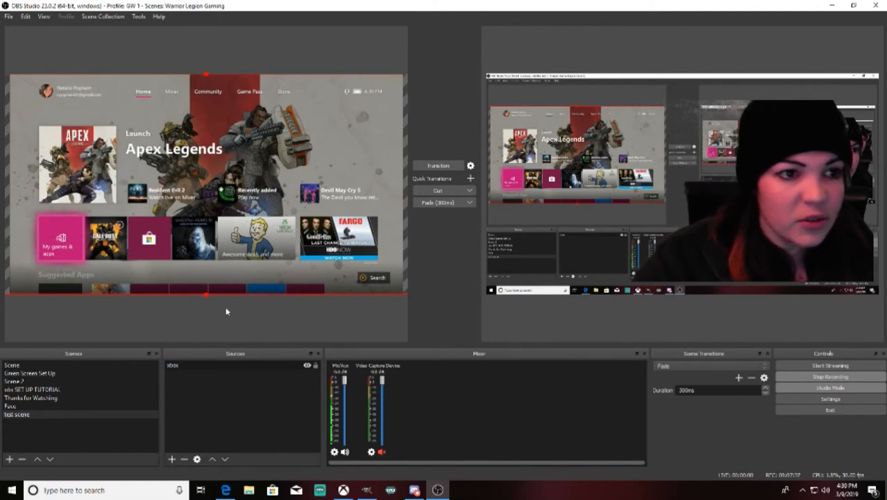
# Set the Desktop Audio Device to the NVIDIA High Definition Audio output in the audio settings and apply it.
pyautogui.click(9, 17)
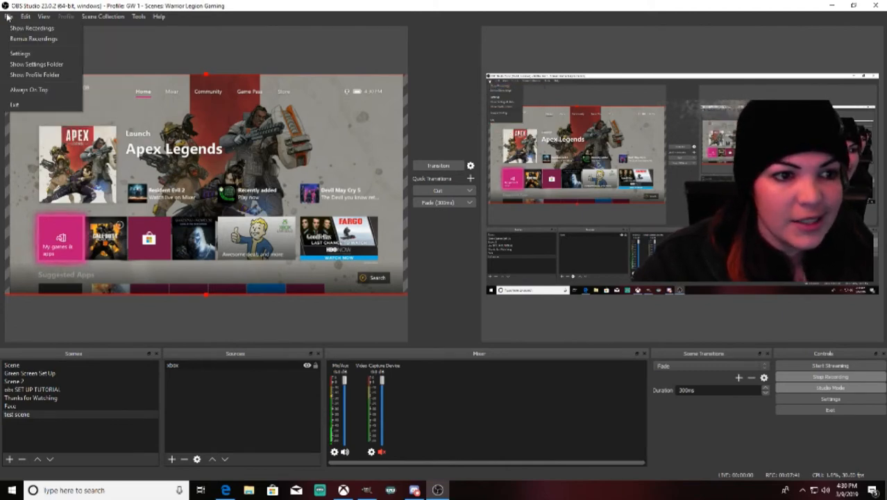
pyautogui.click(17, 52)
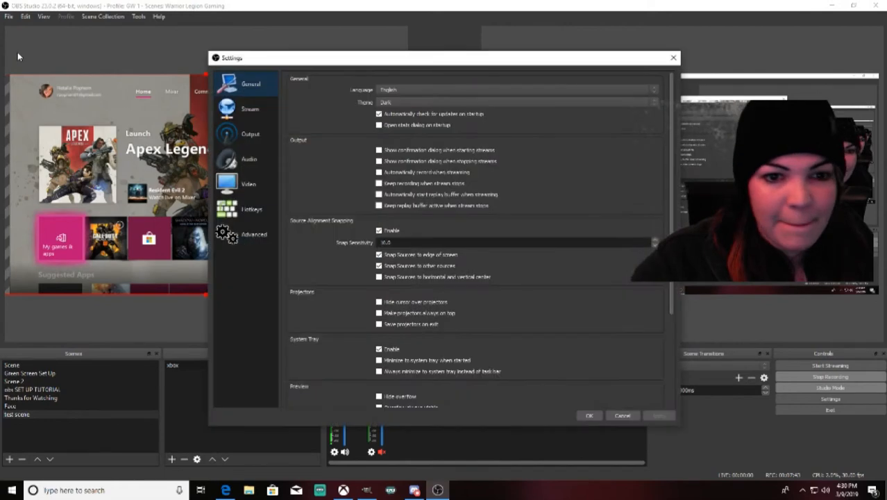
pyautogui.click(250, 161)
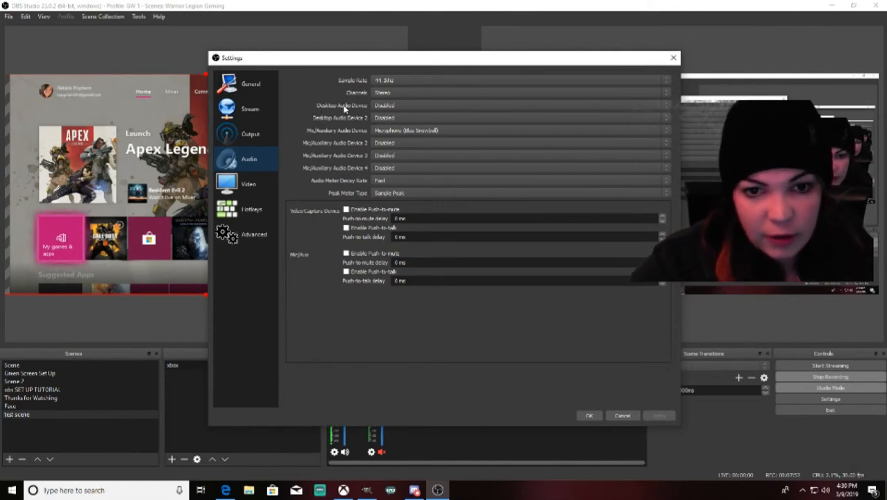
pyautogui.click(412, 108)
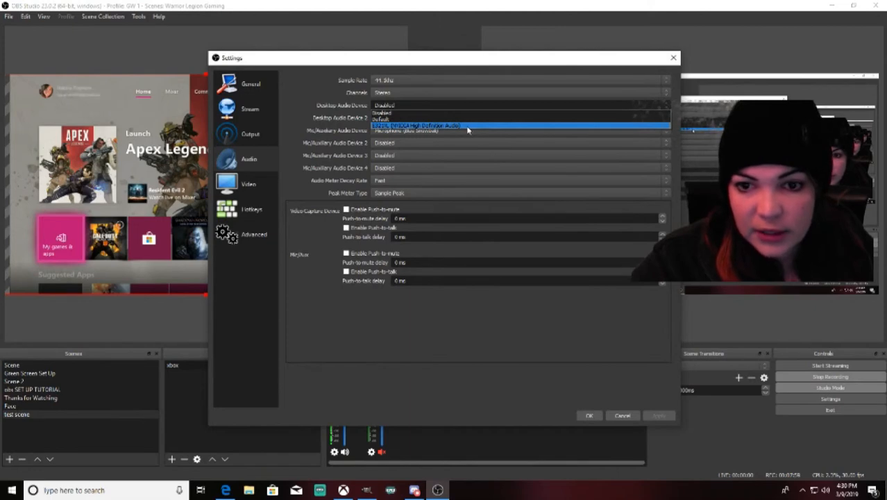
pyautogui.click(432, 126)
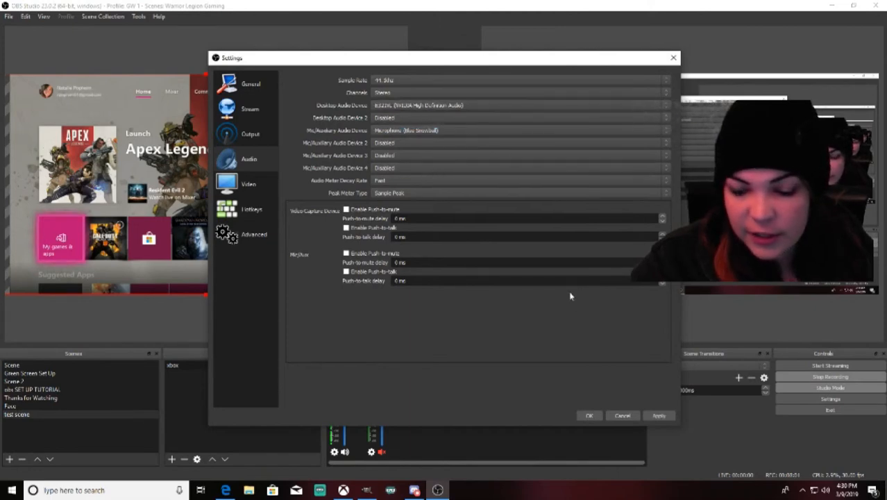
pyautogui.click(658, 415)
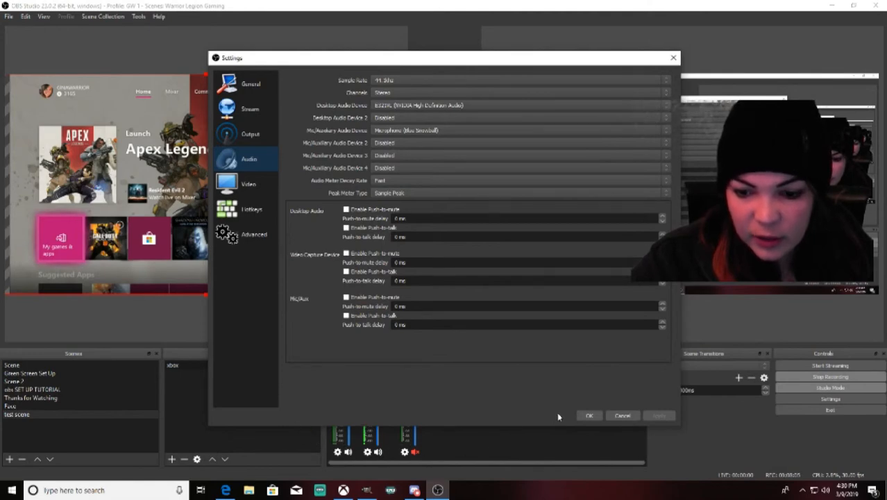
pyautogui.click(589, 415)
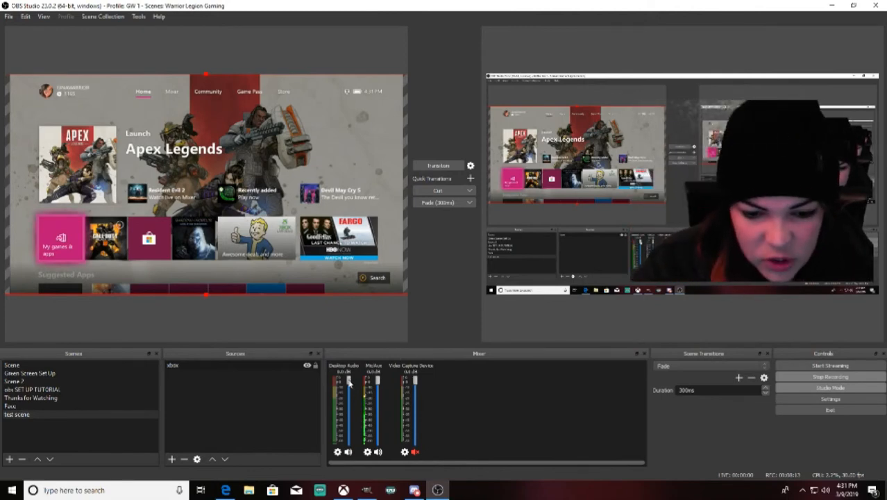
# Lower the Desktop Audio volume in the mixer to roughly two thirds of the slider's range.
pyautogui.moveTo(350, 383); pyautogui.dragTo(349, 402)
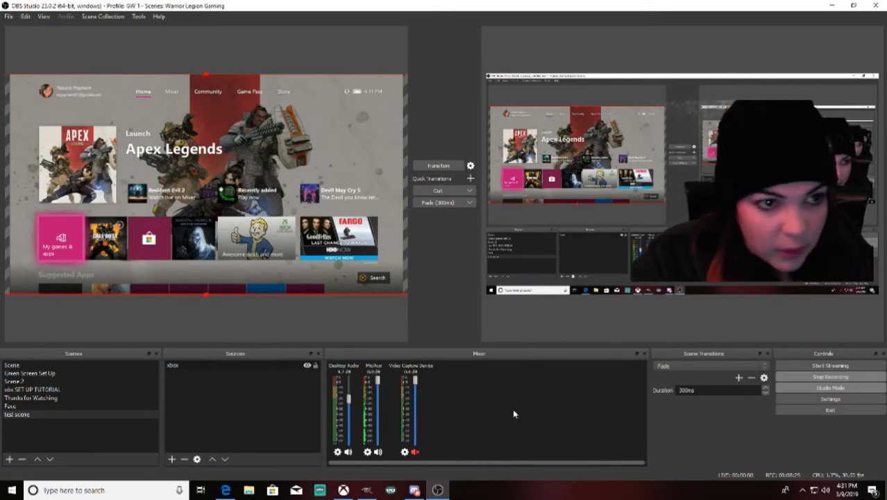
pyautogui.click(191, 368)
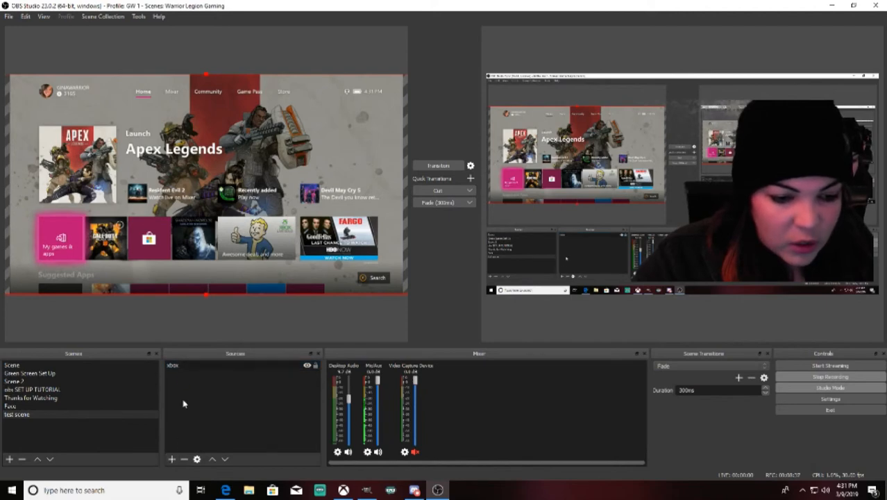
# Add the existing image source named Image to the test scene, keeping it visible.
pyautogui.click(171, 459)
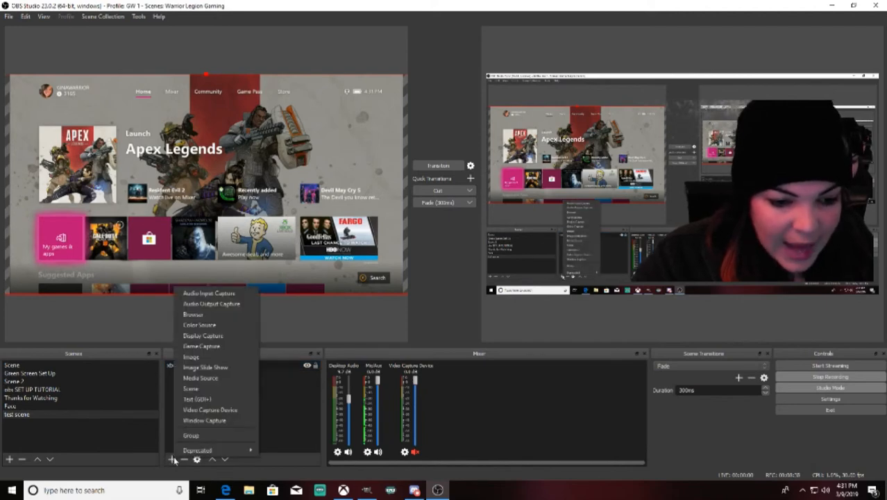
pyautogui.click(219, 357)
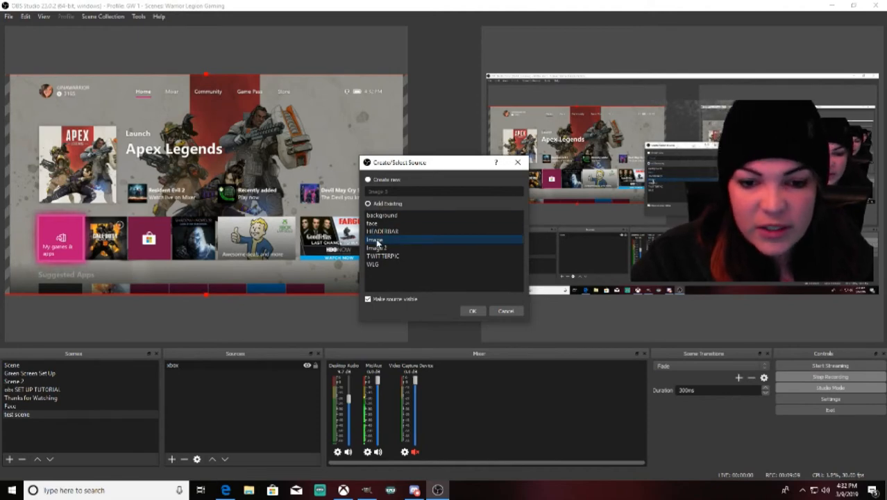
pyautogui.click(473, 310)
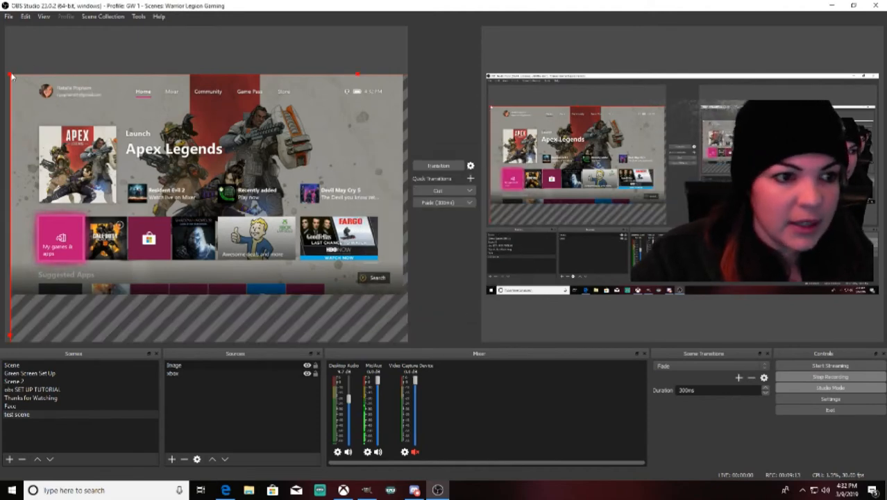
# Shrink the overlay image until it fits inside the preview canvas and move it against the canvas's upper edge.
pyautogui.moveTo(11, 76); pyautogui.dragTo(245, 251)
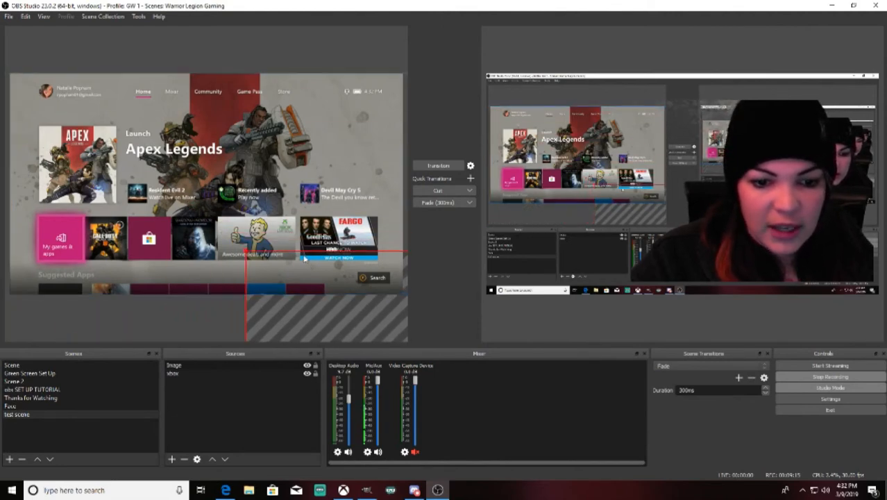
pyautogui.moveTo(304, 258); pyautogui.dragTo(90, 60)
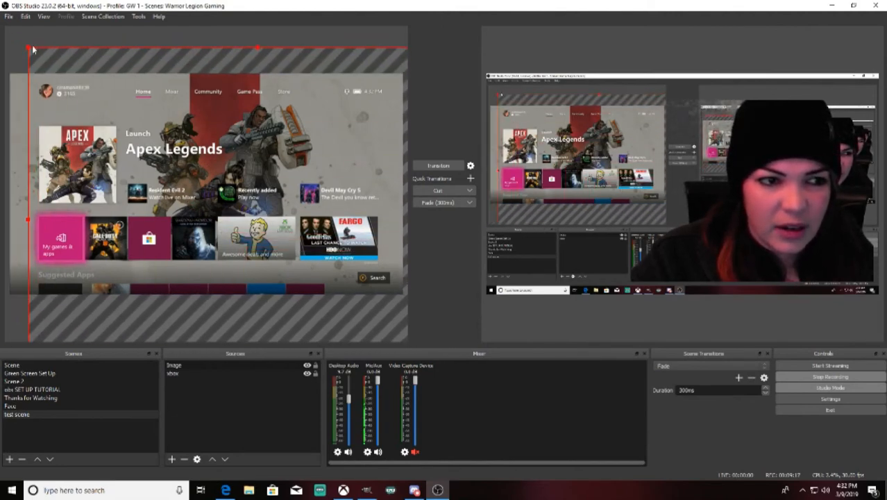
pyautogui.moveTo(32, 45); pyautogui.dragTo(270, 224)
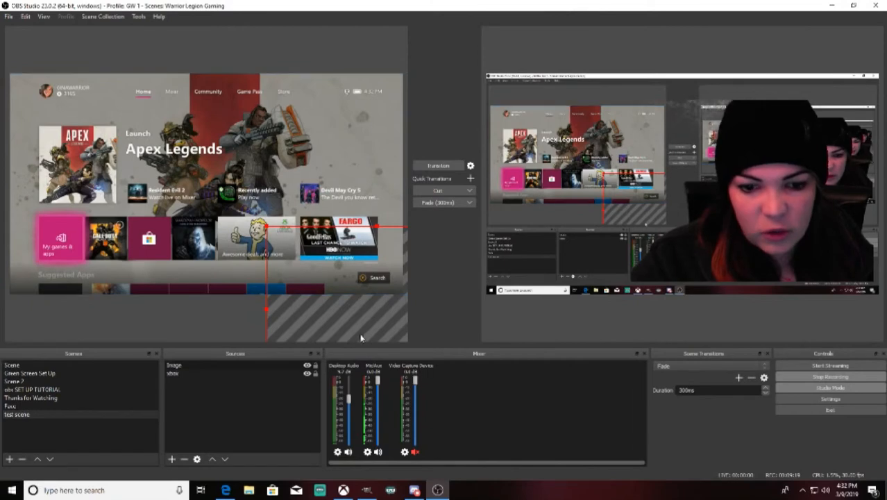
pyautogui.moveTo(360, 338); pyautogui.dragTo(211, 165)
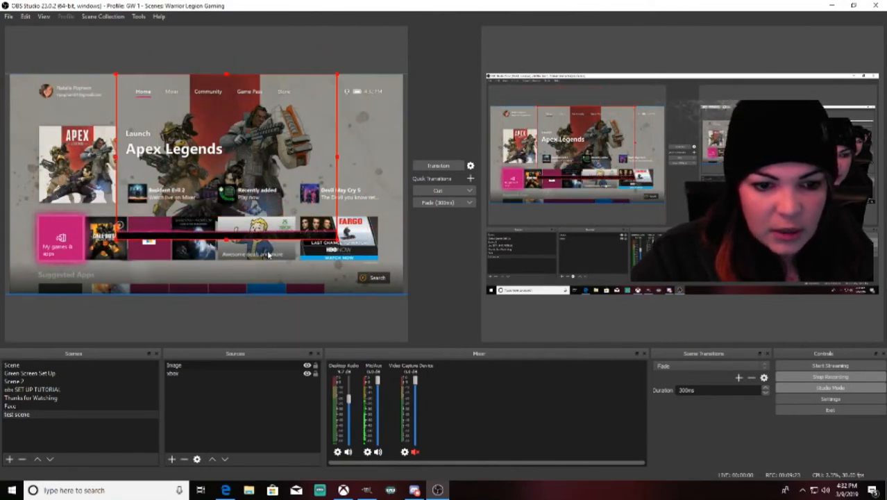
# Enlarge the overlay image to the full canvas width and align its pink and black bar with the canvas's lower edge.
pyautogui.moveTo(335, 240); pyautogui.dragTo(386, 301)
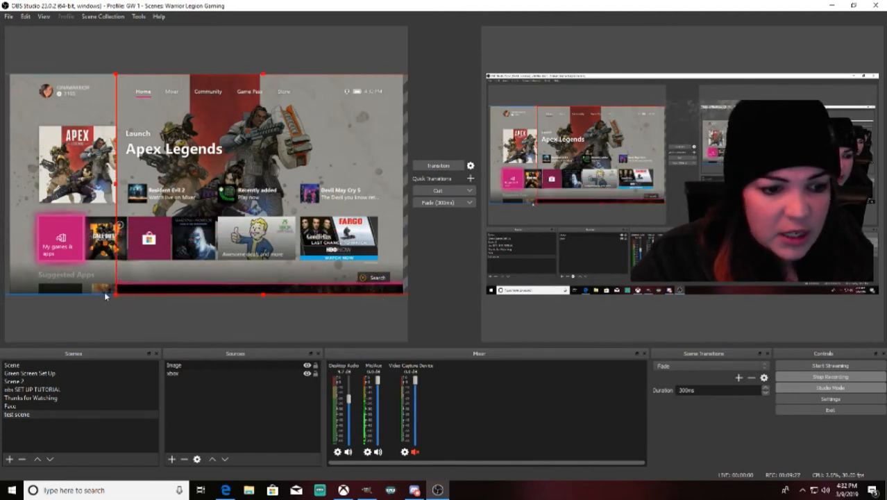
pyautogui.moveTo(115, 192); pyautogui.dragTo(42, 198)
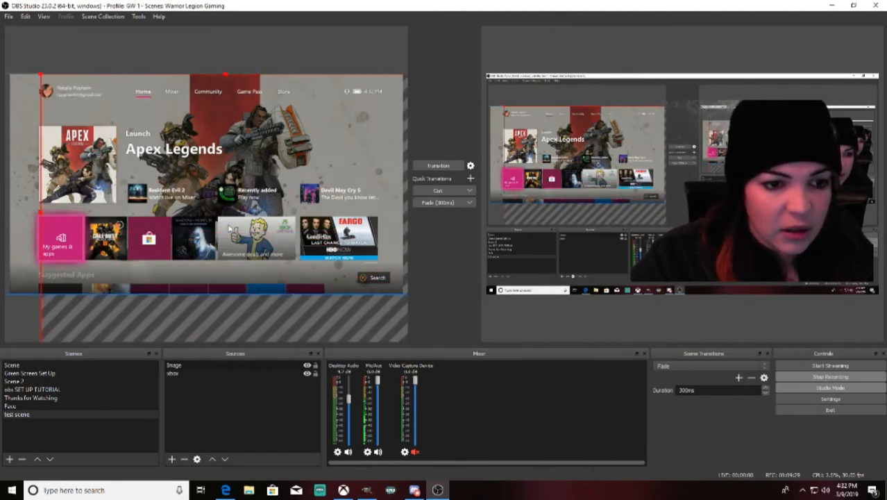
pyautogui.moveTo(229, 227); pyautogui.dragTo(197, 174)
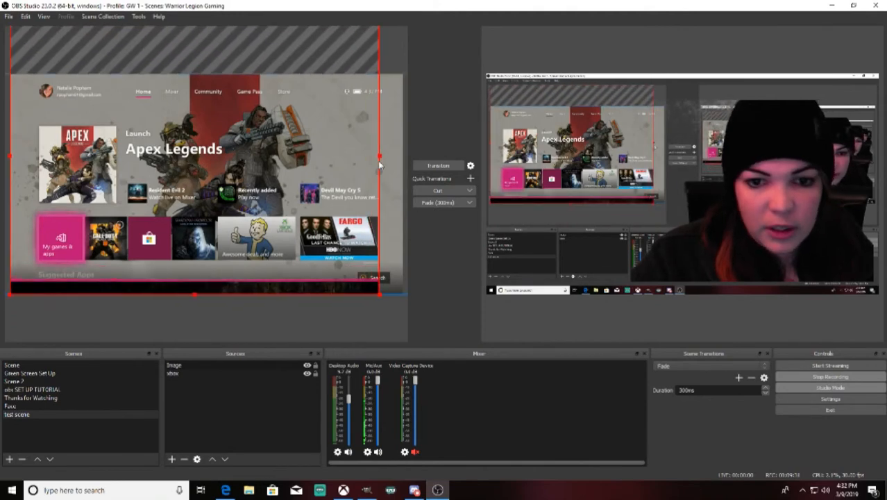
pyautogui.moveTo(380, 160); pyautogui.dragTo(408, 163)
pyautogui.moveTo(330, 178); pyautogui.dragTo(333, 160)
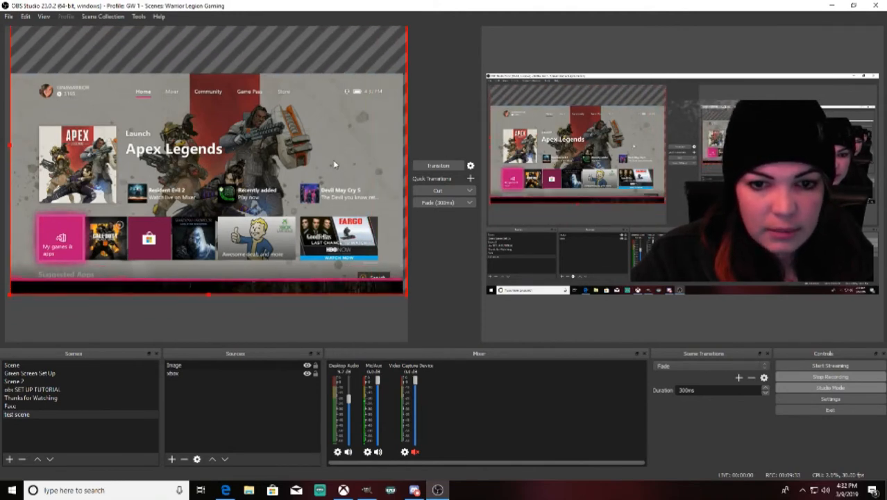
pyautogui.click(455, 303)
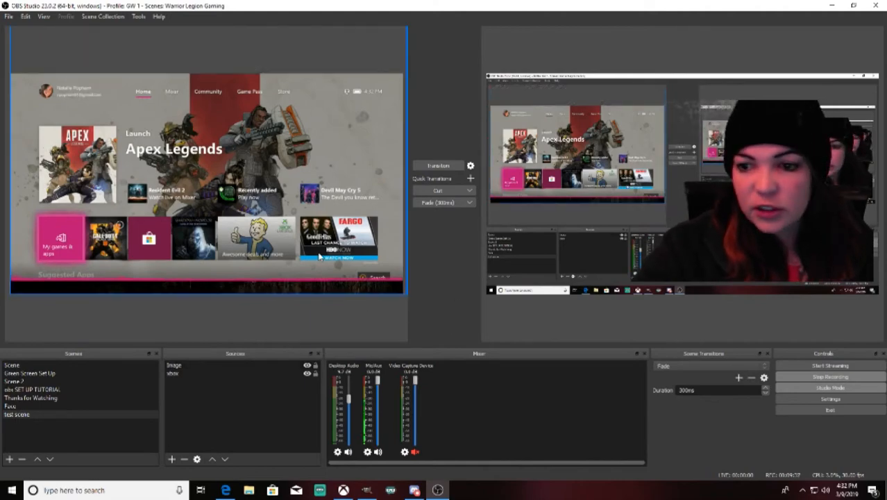
pyautogui.click(441, 168)
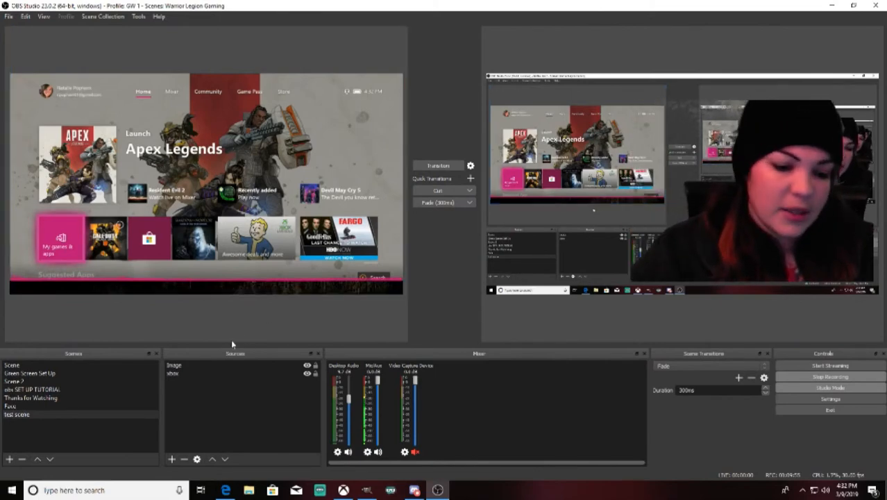
# Add the existing Video Capture Device source to the scene and place the webcam picture in the canvas's lower-right corner.
pyautogui.click(172, 460)
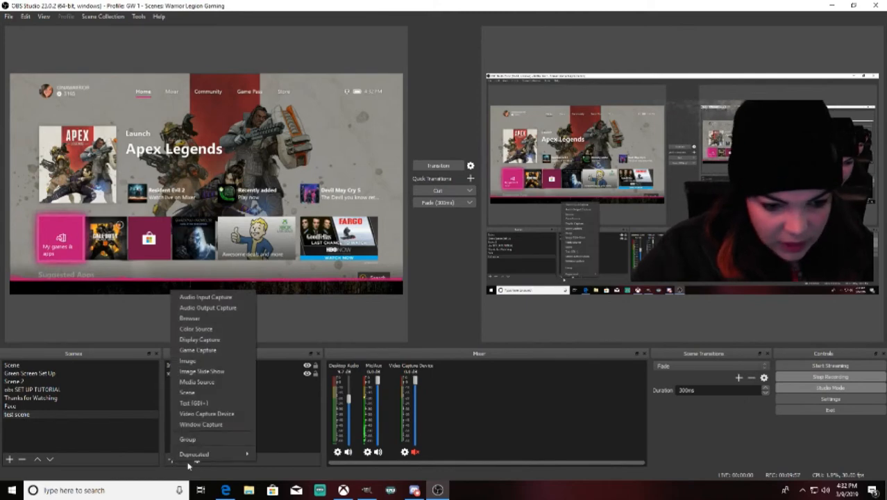
pyautogui.click(235, 414)
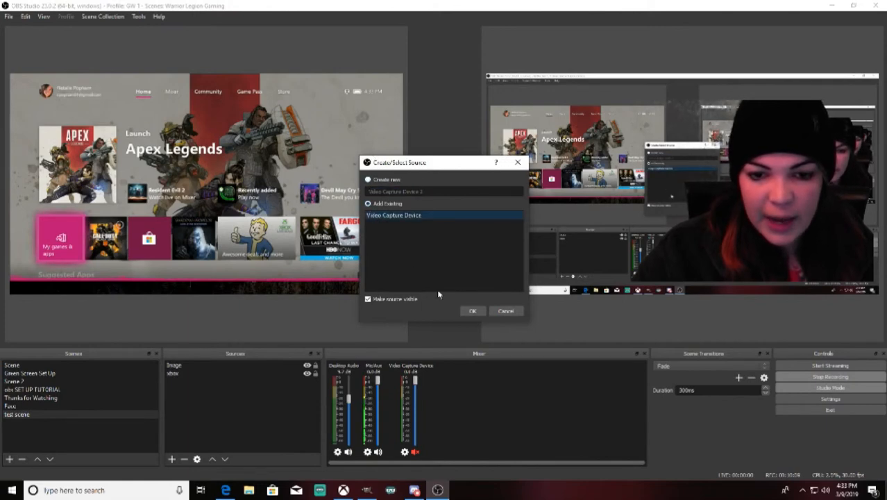
pyautogui.click(472, 312)
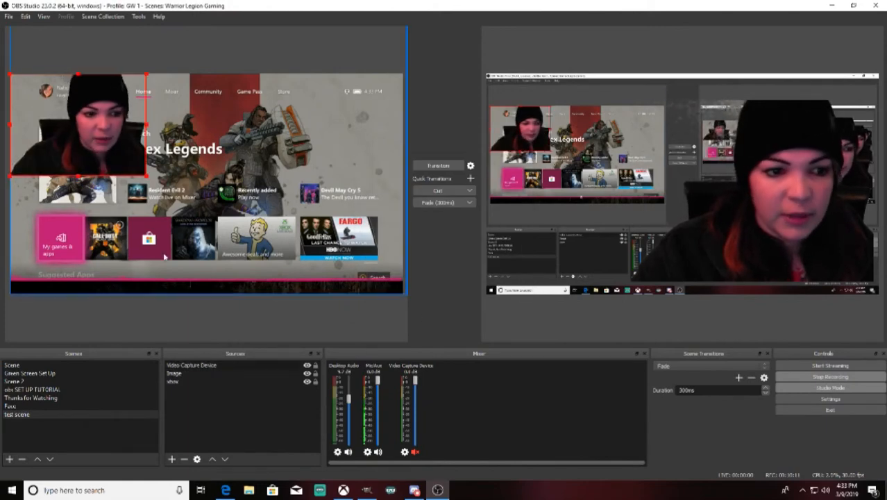
pyautogui.moveTo(94, 132); pyautogui.dragTo(238, 293)
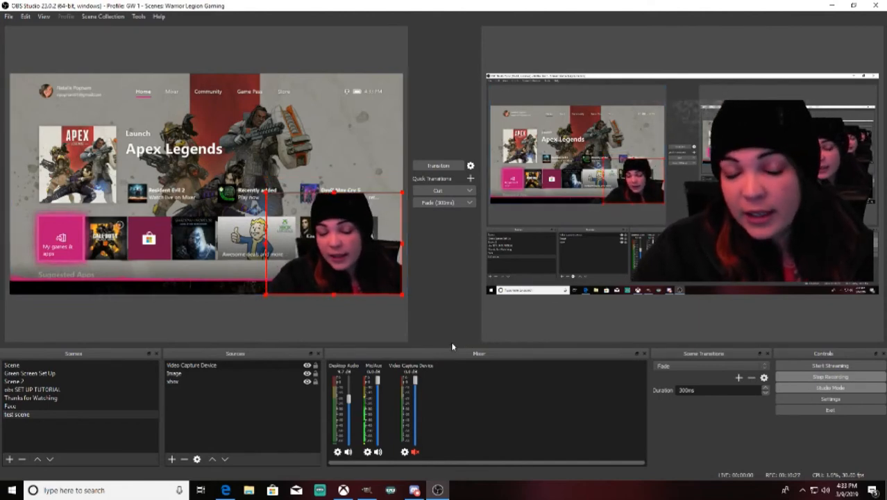
pyautogui.moveTo(380, 260); pyautogui.dragTo(361, 258)
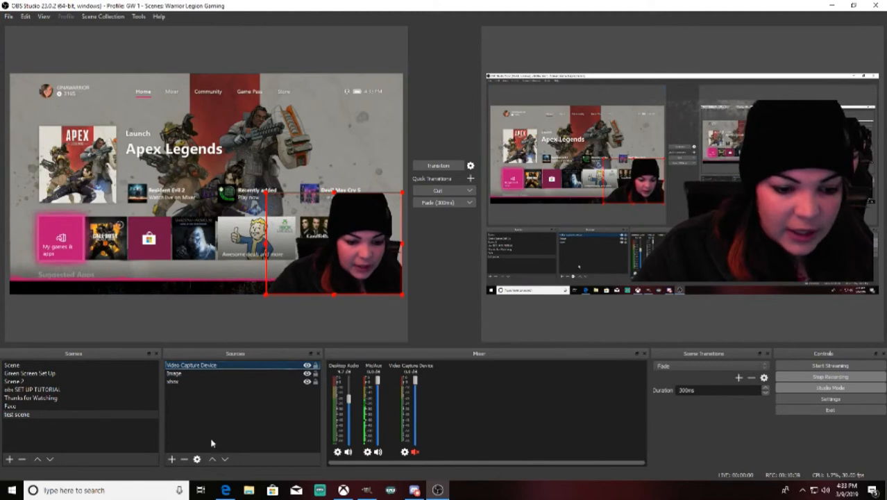
# Order the Video Capture Device source just below Image and raise the webcam picture slightly so it sits on the overlay bar.
pyautogui.click(225, 459)
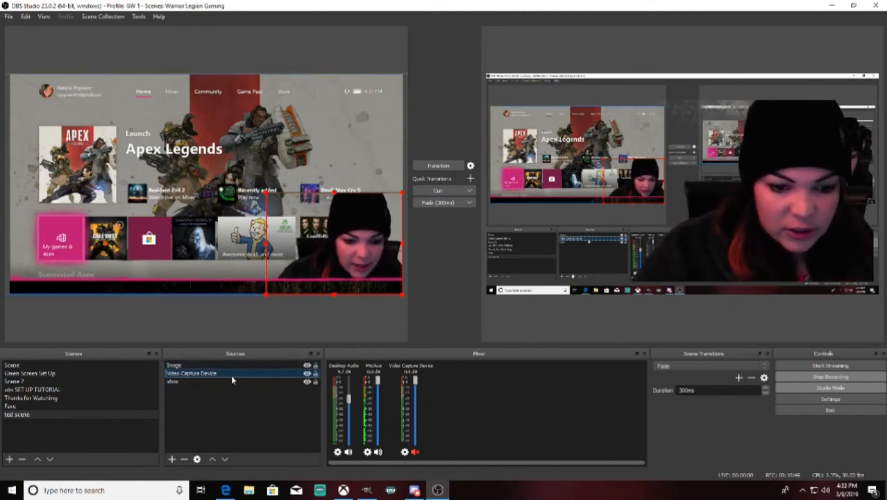
pyautogui.moveTo(234, 377); pyautogui.dragTo(234, 372)
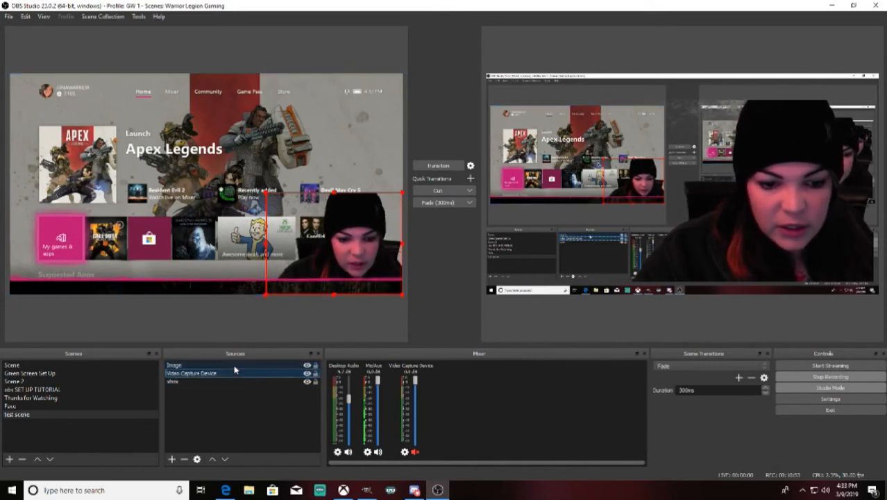
pyautogui.click(212, 460)
pyautogui.click(224, 459)
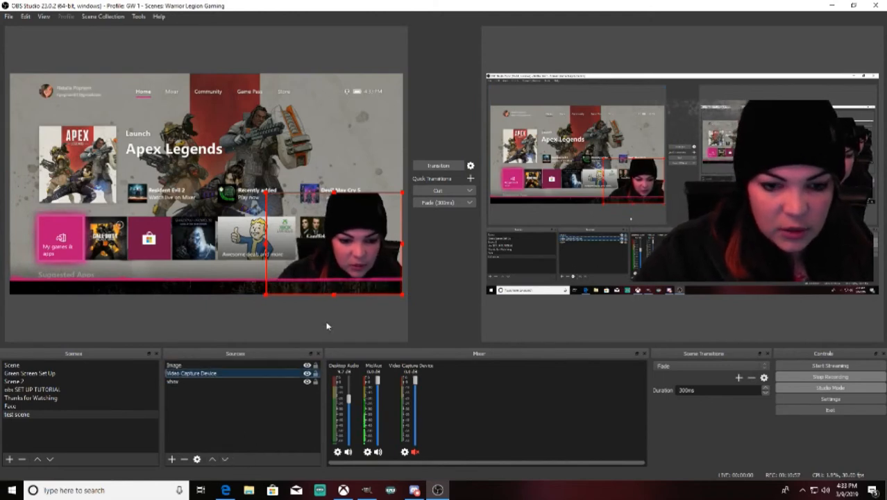
pyautogui.moveTo(358, 254); pyautogui.dragTo(358, 244)
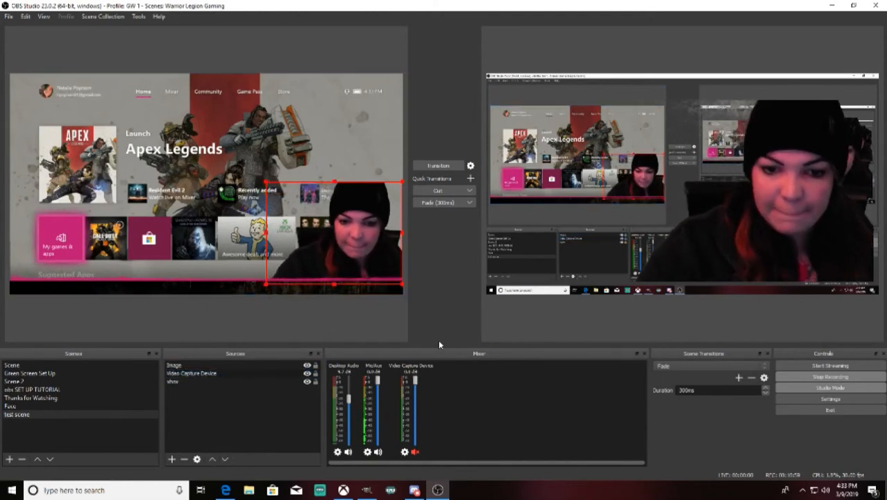
pyautogui.click(393, 318)
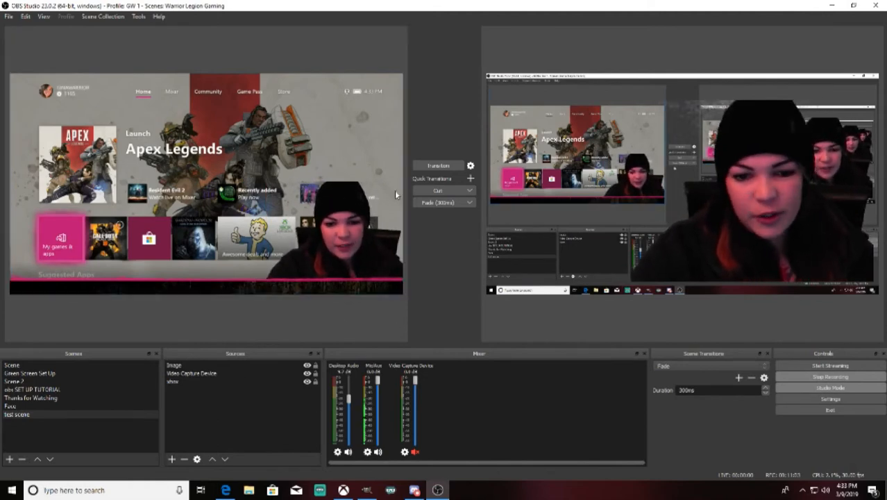
# Remove the Chroma Key filter from the Video Capture Device source, close its filters, and deselect the sources in the preview.
pyautogui.rightClick(196, 373)
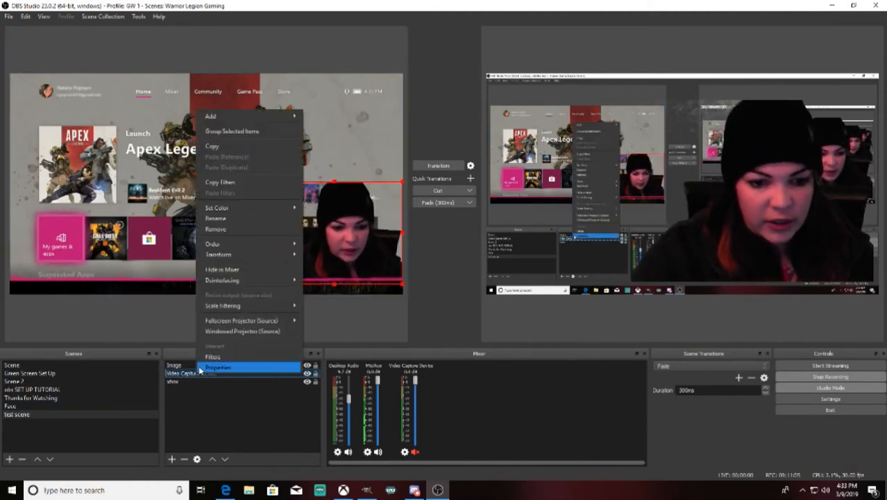
pyautogui.click(223, 358)
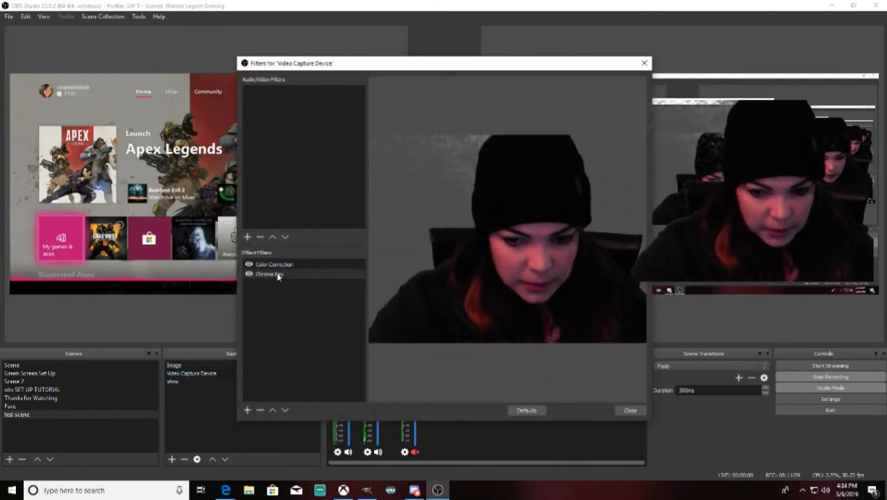
pyautogui.click(277, 274)
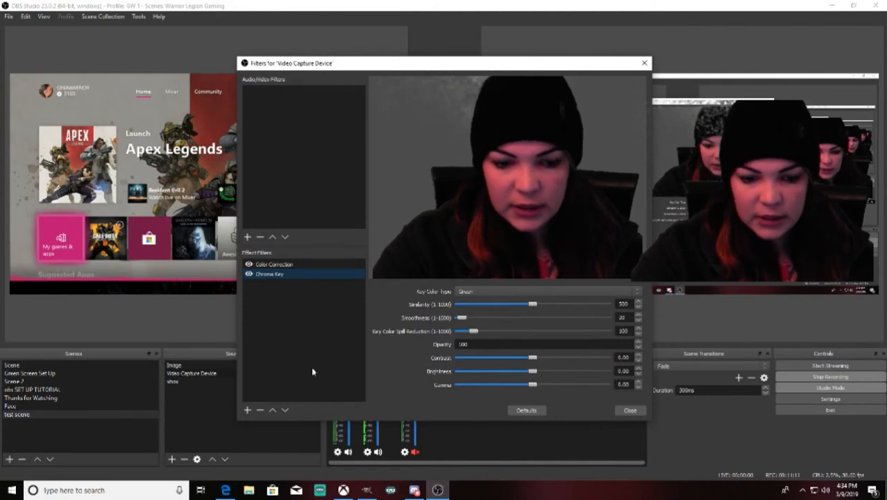
pyautogui.click(260, 410)
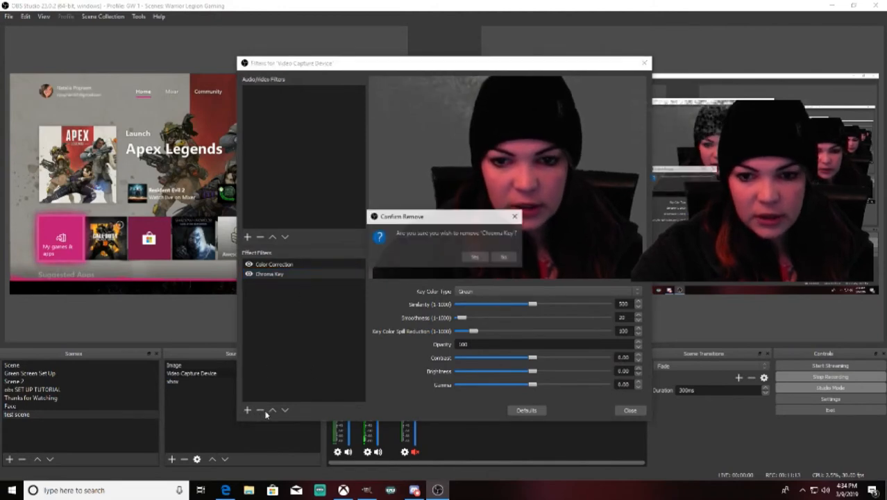
pyautogui.click(474, 257)
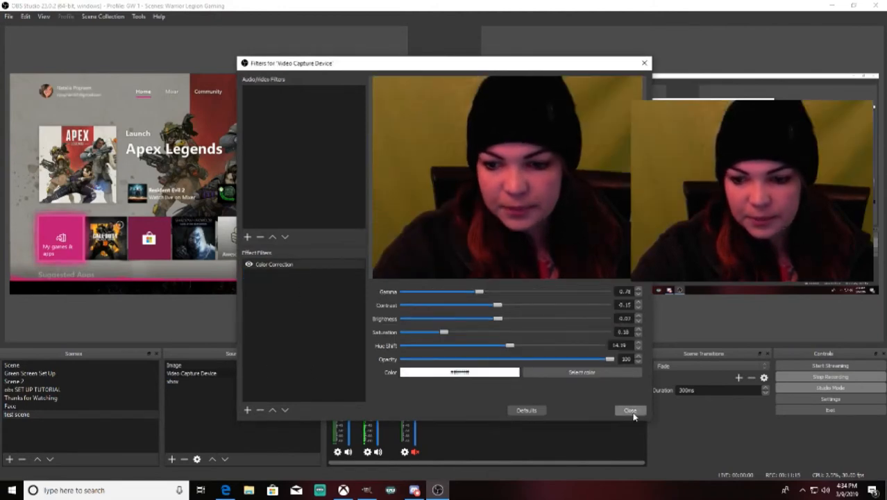
pyautogui.click(630, 411)
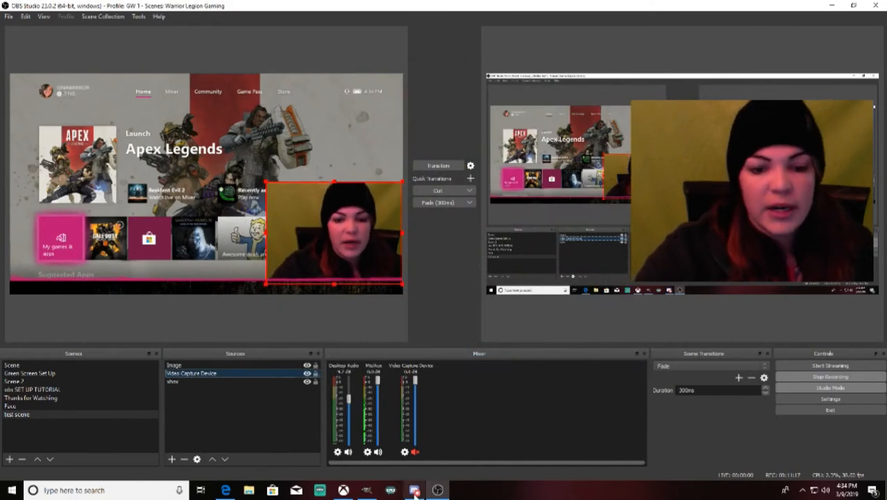
pyautogui.click(347, 224)
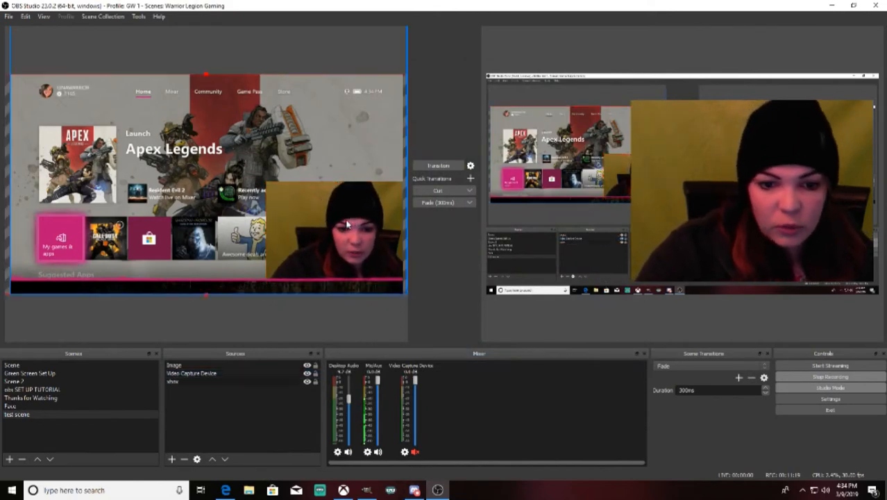
pyautogui.click(347, 224)
pyautogui.click(390, 302)
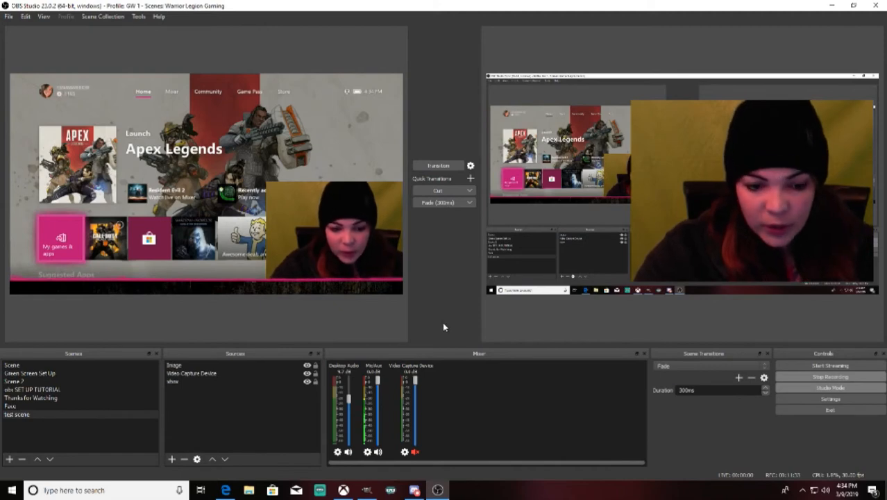
# Add the existing WEBSITE text source to the scene and place the text on the overlay's pink and black bar.
pyautogui.click(171, 459)
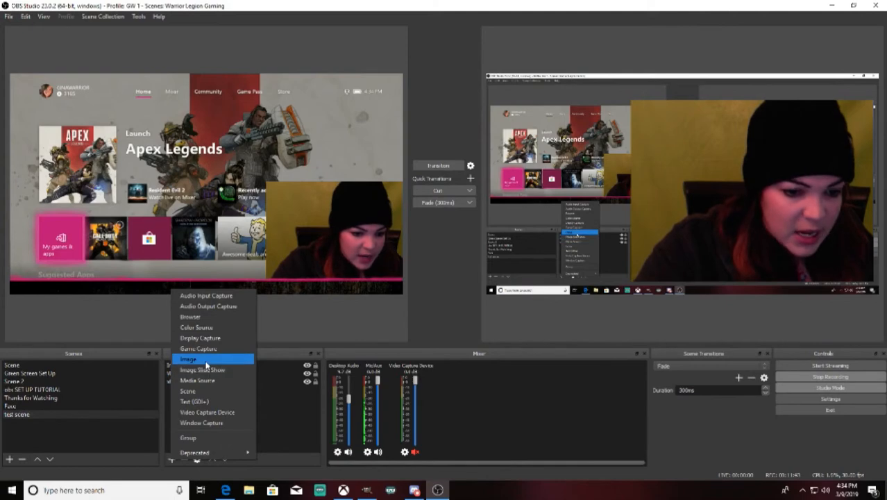
pyautogui.click(211, 402)
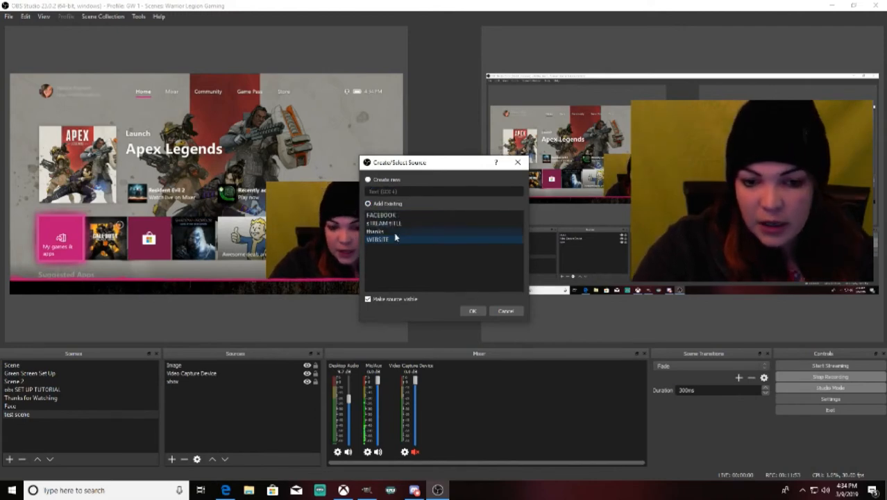
pyautogui.click(471, 312)
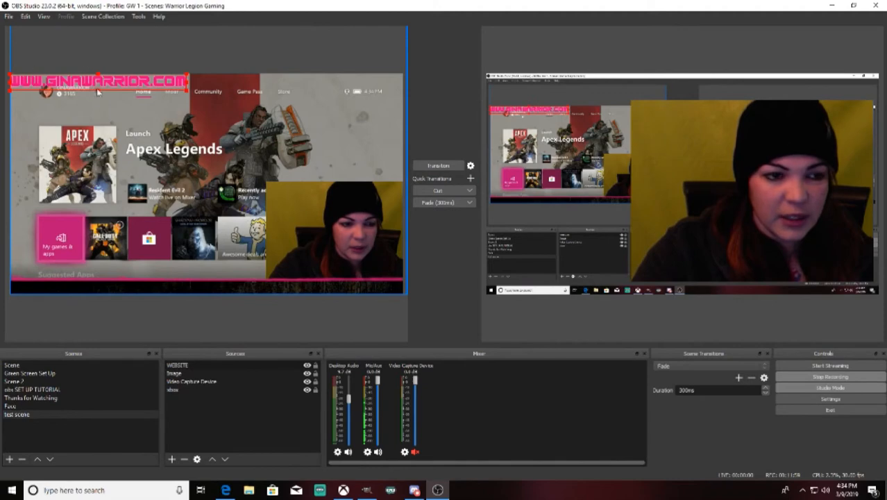
pyautogui.moveTo(78, 82); pyautogui.dragTo(160, 283)
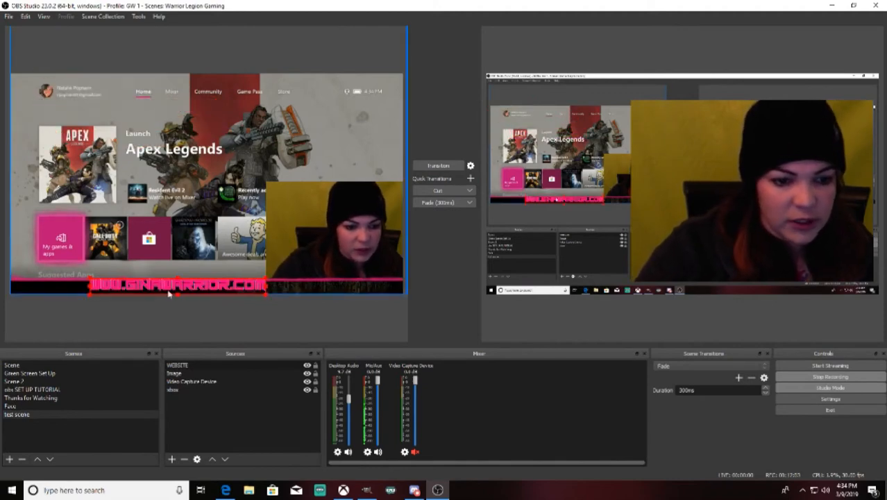
# Resize the WEBSITE text and nudge it along the overlay bar until it fits within the bar's height.
pyautogui.moveTo(266, 283); pyautogui.dragTo(218, 288)
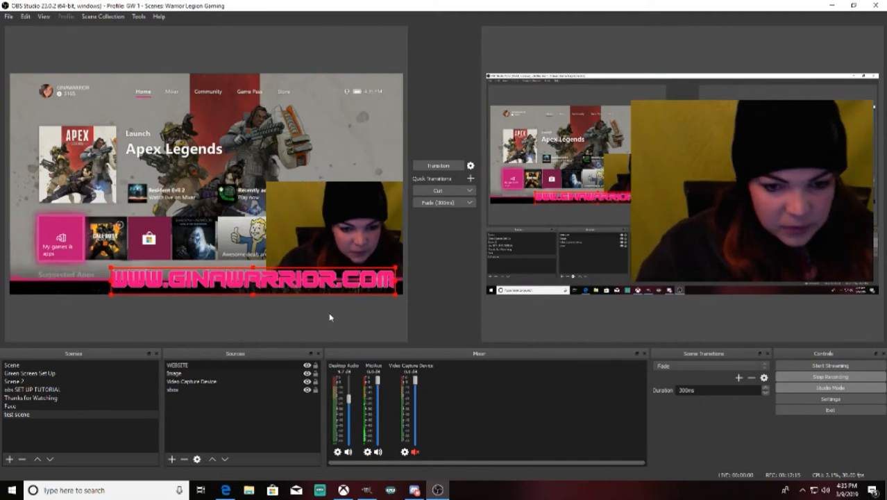
pyautogui.moveTo(263, 281)
pyautogui.mouseDown()
pyautogui.moveTo(264, 312)
pyautogui.moveTo(257, 273)
pyautogui.moveTo(242, 297)
pyautogui.moveTo(249, 279)
pyautogui.mouseUp()
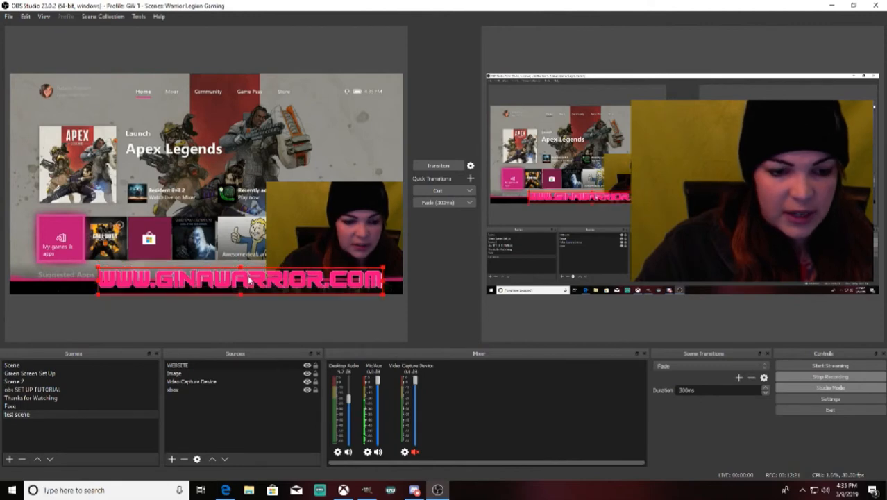
pyautogui.moveTo(241, 273)
pyautogui.mouseDown()
pyautogui.moveTo(234, 295)
pyautogui.moveTo(234, 283)
pyautogui.mouseUp()
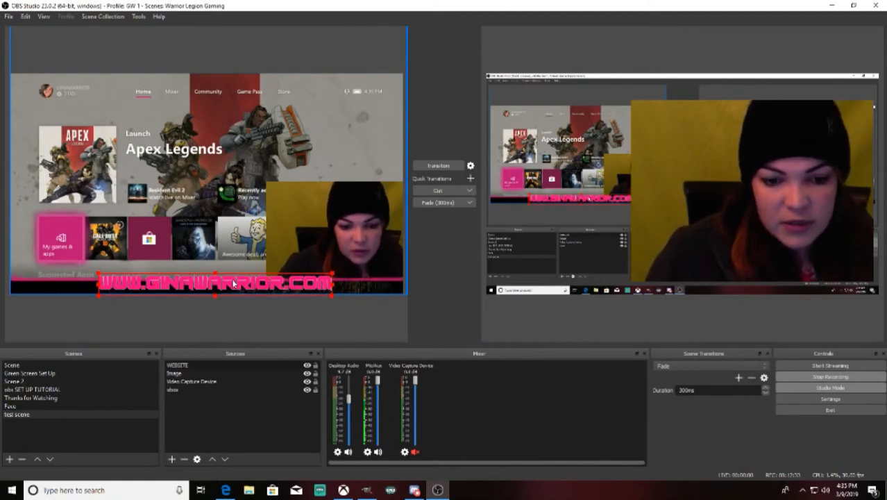
pyautogui.moveTo(234, 282); pyautogui.dragTo(234, 283)
pyautogui.press('Right')
pyautogui.press('Right')
pyautogui.press('Right')
pyautogui.press('Right')
pyautogui.press('Right')
pyautogui.press('Right')
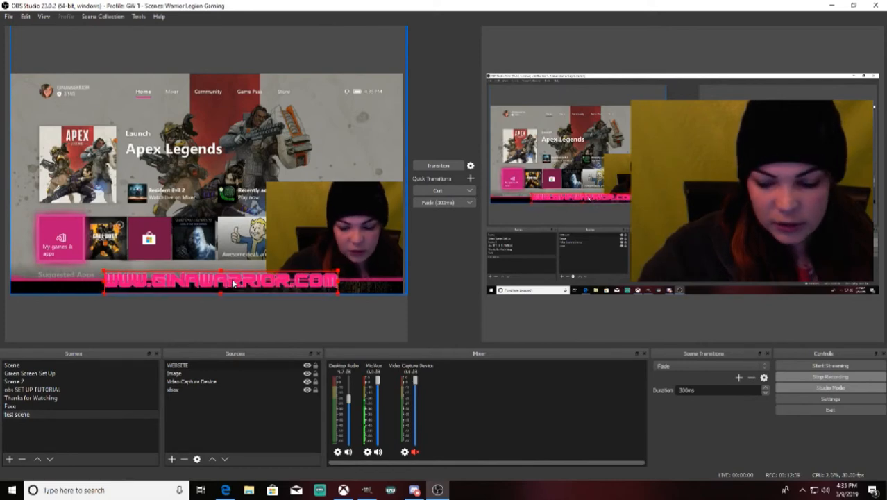
pyautogui.moveTo(104, 273); pyautogui.dragTo(163, 283)
# Move the WEBSITE text along the bar into the canvas's lower-right corner and deselect it.
pyautogui.click(303, 236)
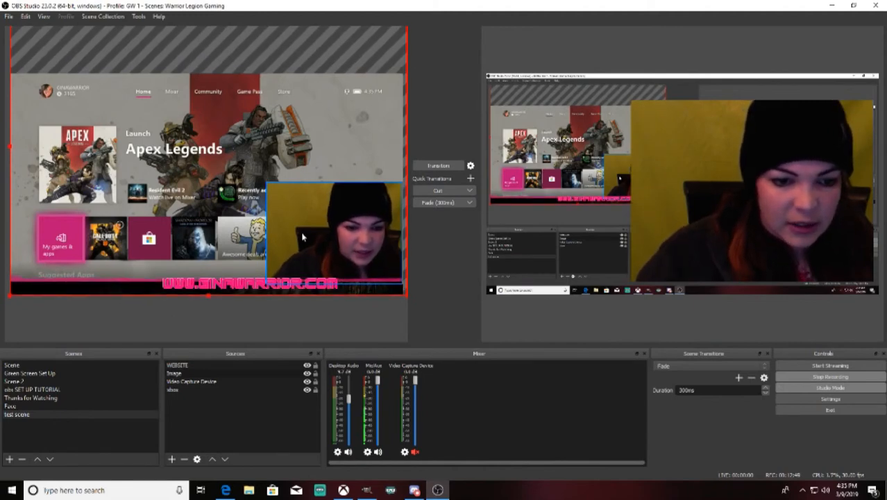
pyautogui.click(228, 285)
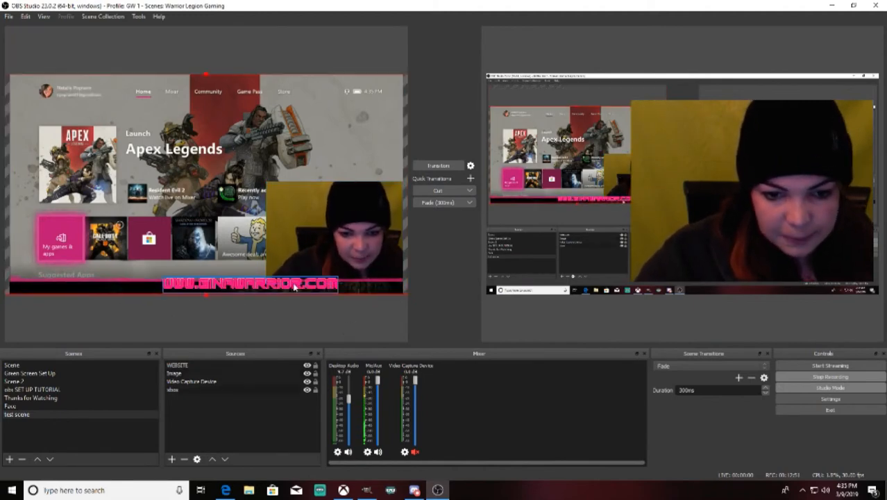
pyautogui.moveTo(251, 283); pyautogui.dragTo(263, 287)
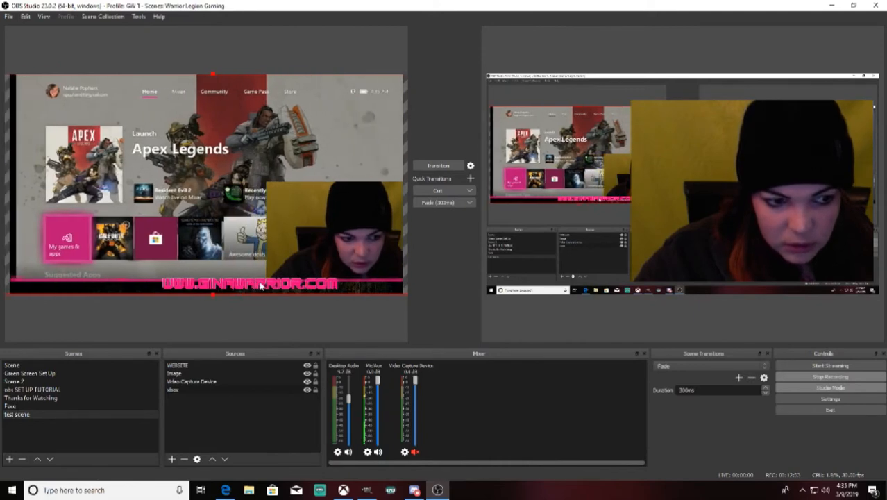
pyautogui.moveTo(263, 285); pyautogui.dragTo(323, 287)
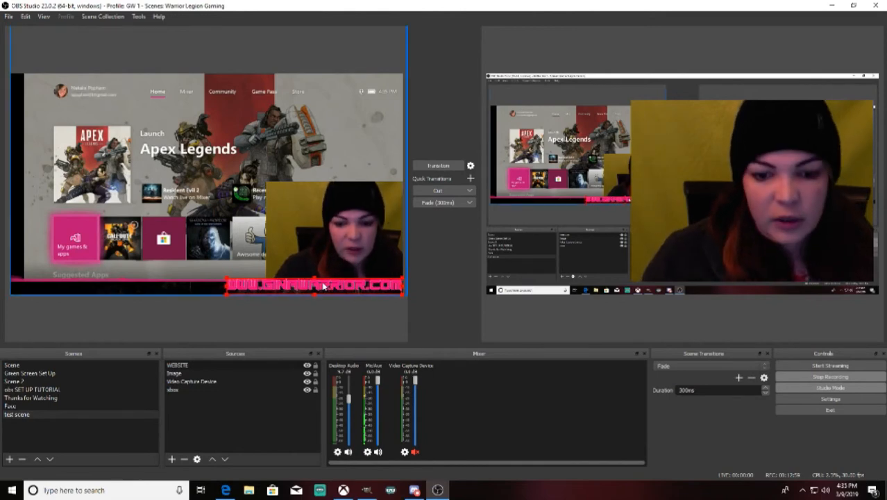
pyautogui.moveTo(324, 286); pyautogui.dragTo(322, 286)
pyautogui.click(396, 321)
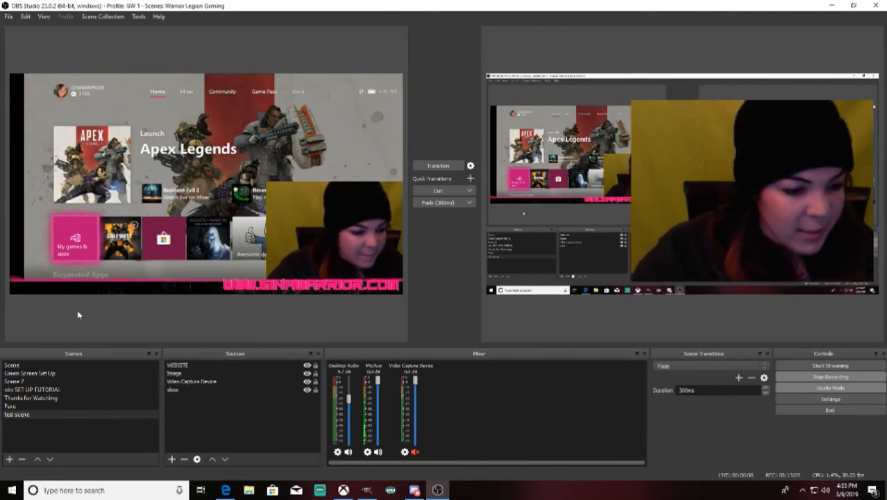
# Select the WEBSITE text source and remove it from the scene.
pyautogui.click(307, 288)
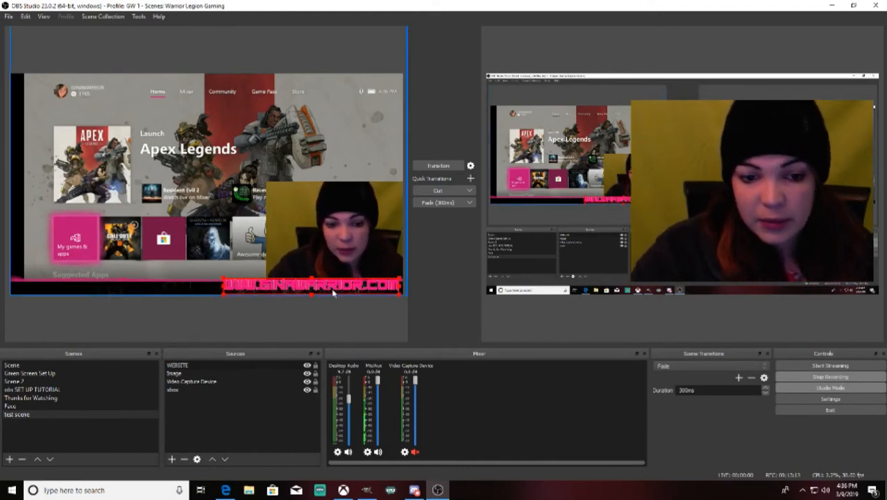
pyautogui.click(272, 288)
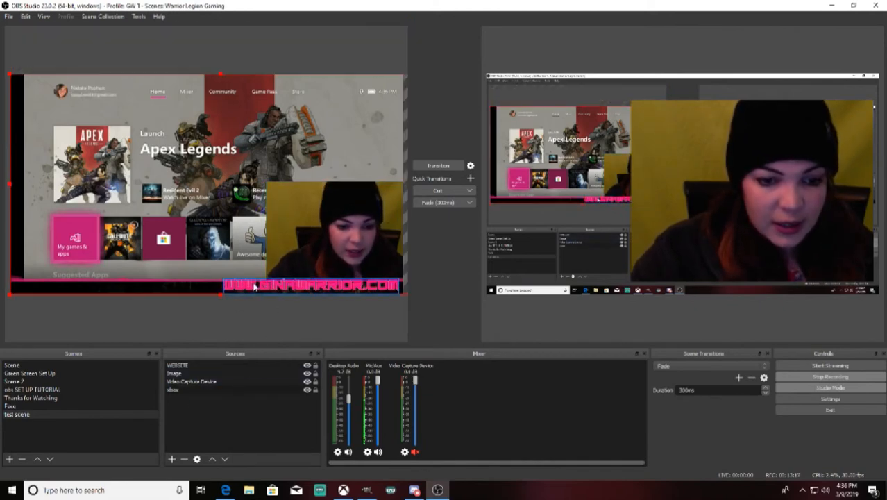
pyautogui.click(254, 287)
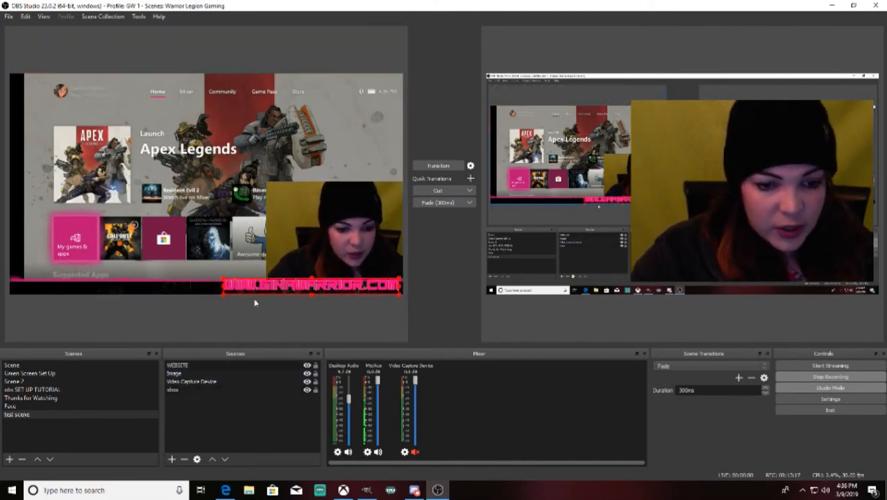
pyautogui.click(185, 460)
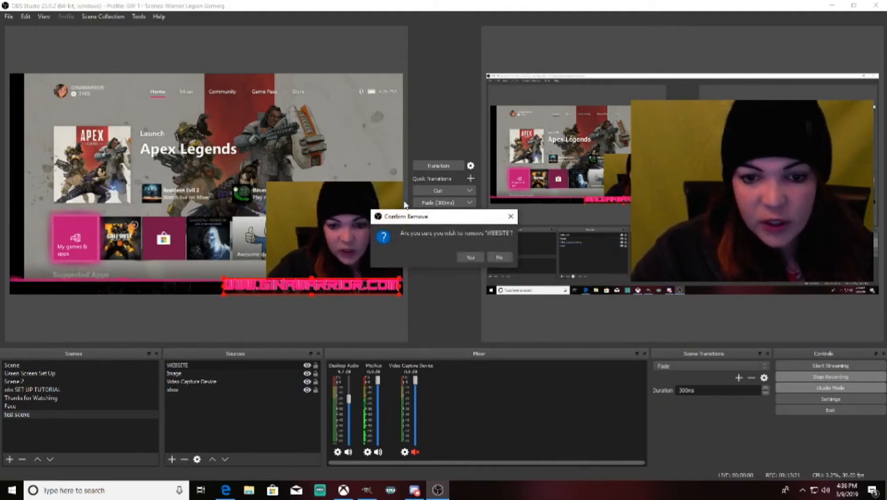
pyautogui.click(471, 256)
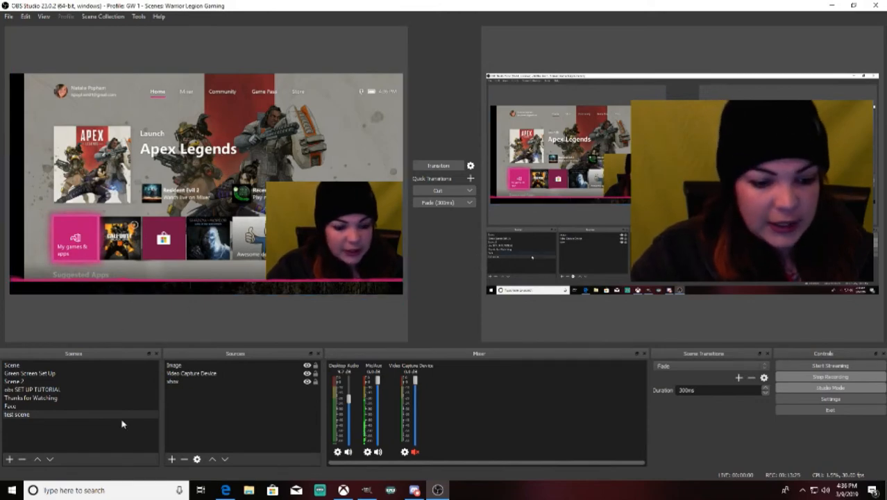
# Add the existing FACEBOOK text source to the scene.
pyautogui.click(172, 459)
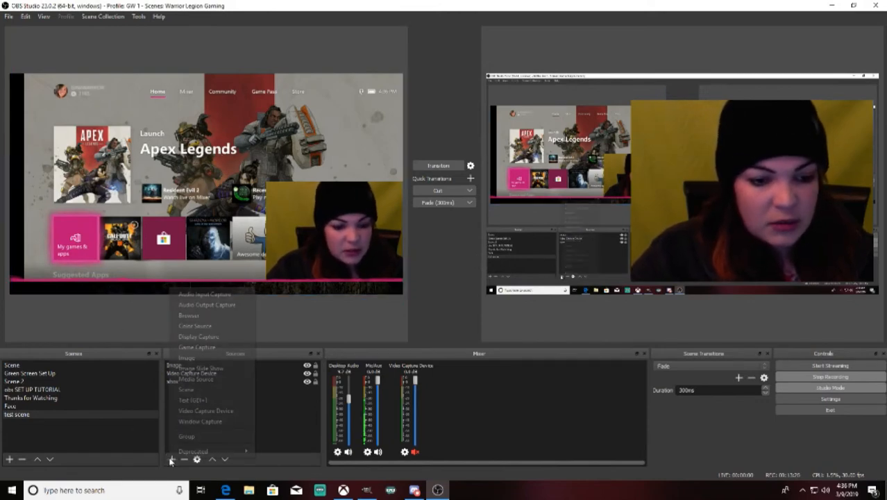
pyautogui.click(206, 401)
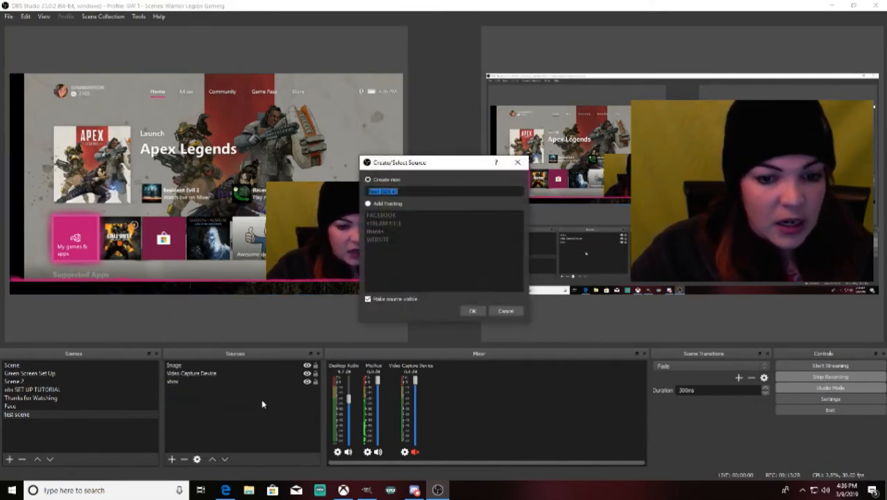
pyautogui.click(384, 204)
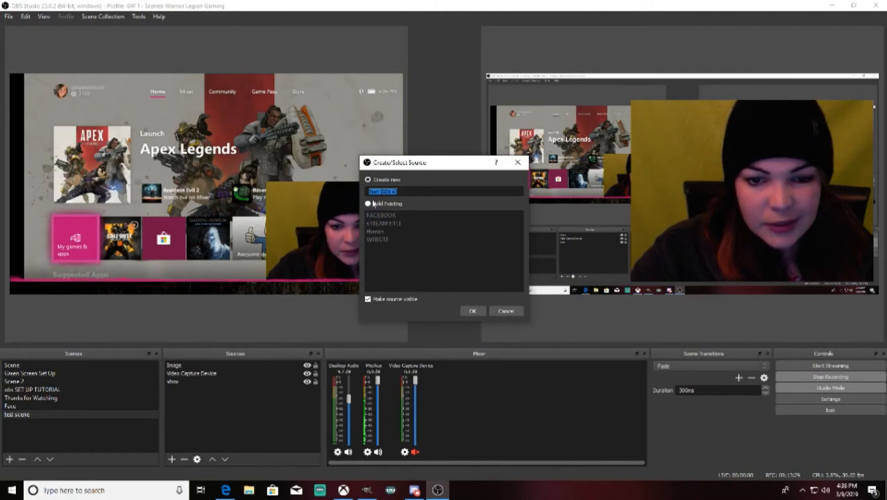
pyautogui.click(473, 311)
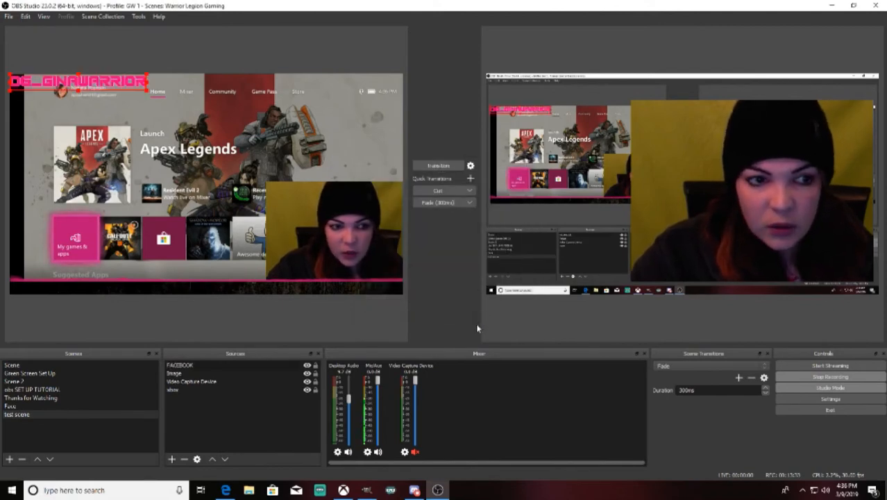
# Place the FACEBOOK text near the left end of the overlay bar, nudge it down slightly, and deselect it.
pyautogui.click(81, 92)
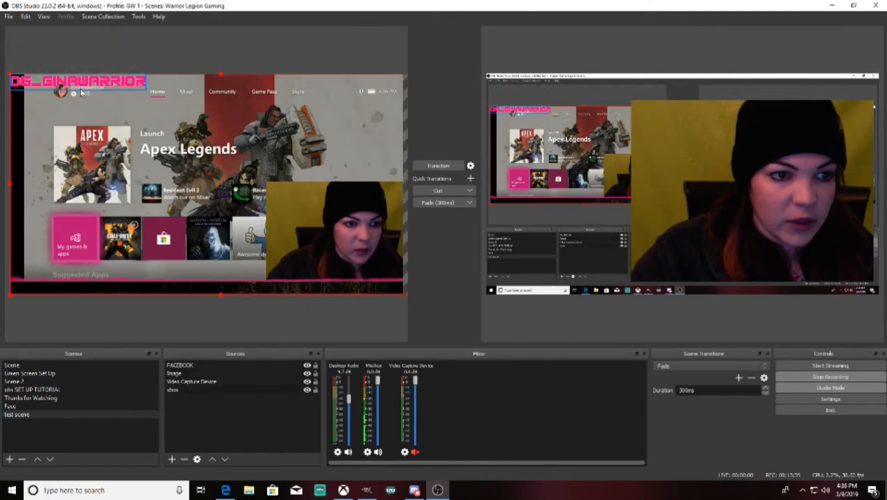
pyautogui.moveTo(71, 85); pyautogui.dragTo(102, 292)
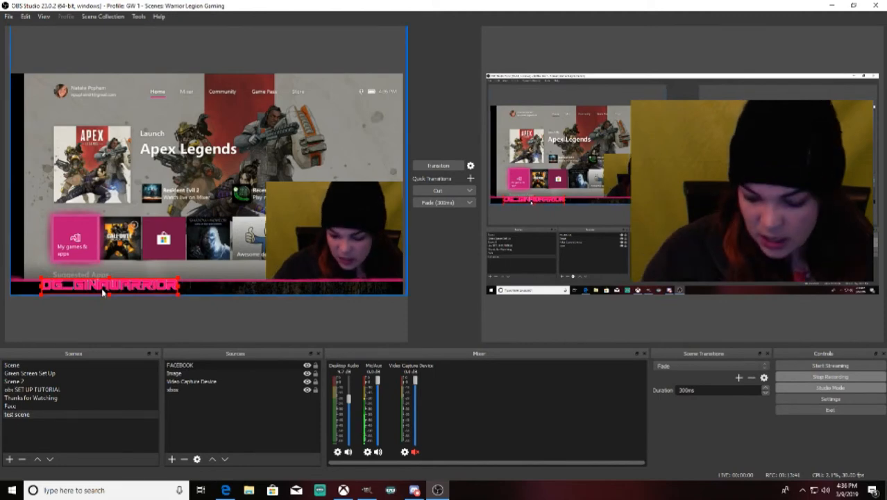
pyautogui.press('Down')
pyautogui.press('Down')
pyautogui.press('Down')
pyautogui.press('Down')
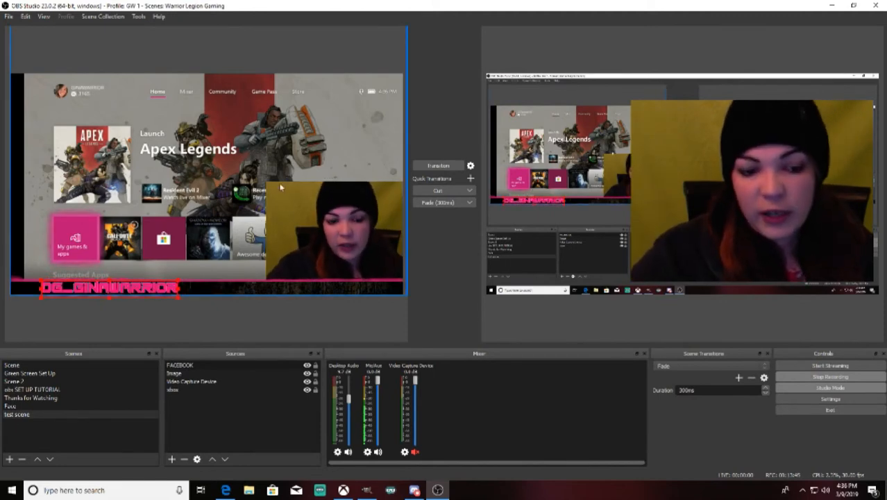
pyautogui.click(223, 318)
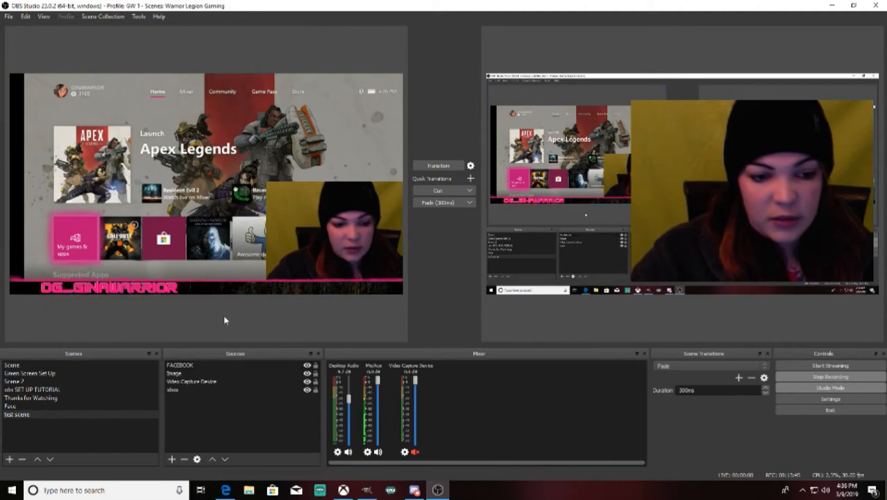
# Add the existing TWITTERPIC image source, shrink the logo to the bar's height and place it just left of the FACEBOOK text.
pyautogui.click(172, 460)
pyautogui.click(205, 360)
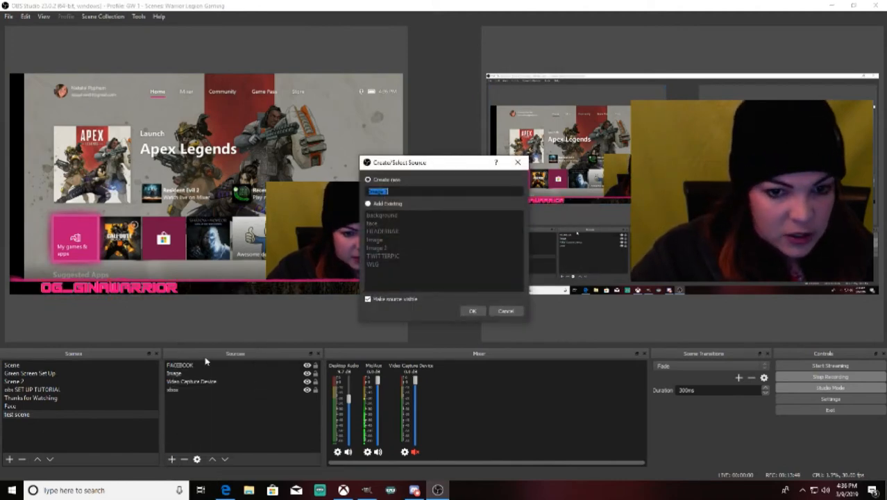
pyautogui.click(368, 203)
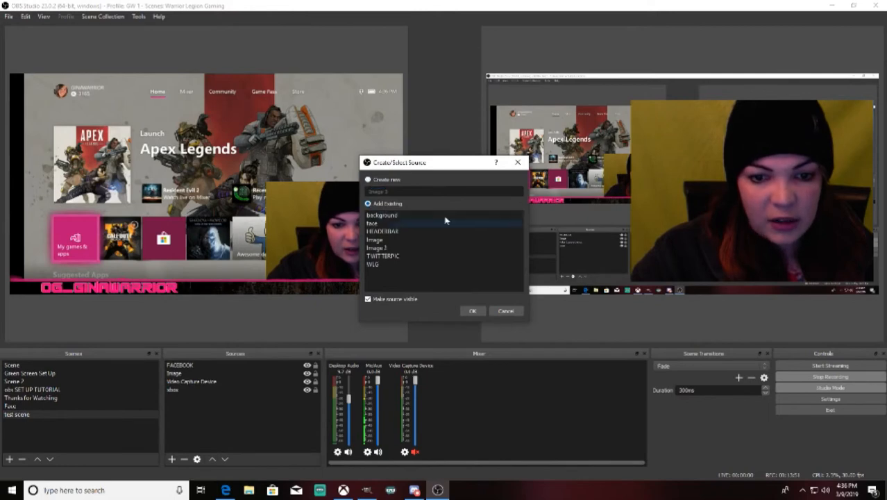
pyautogui.click(369, 180)
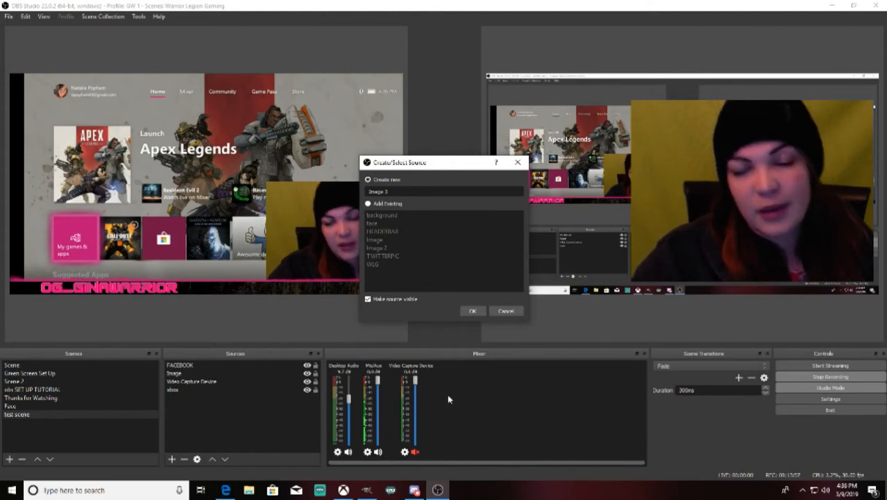
pyautogui.click(369, 204)
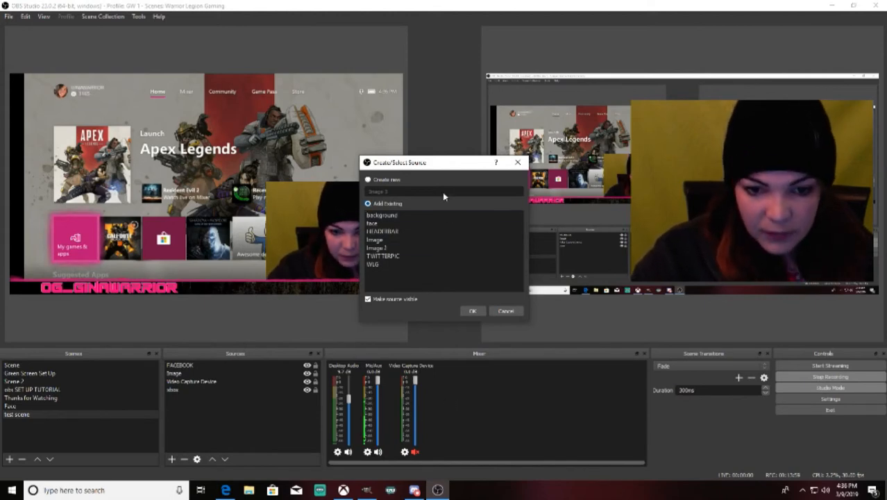
pyautogui.click(392, 257)
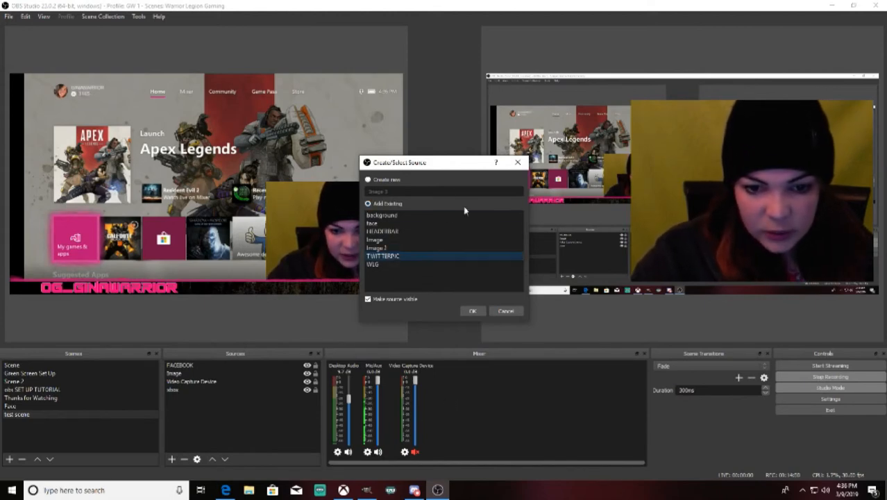
pyautogui.click(472, 311)
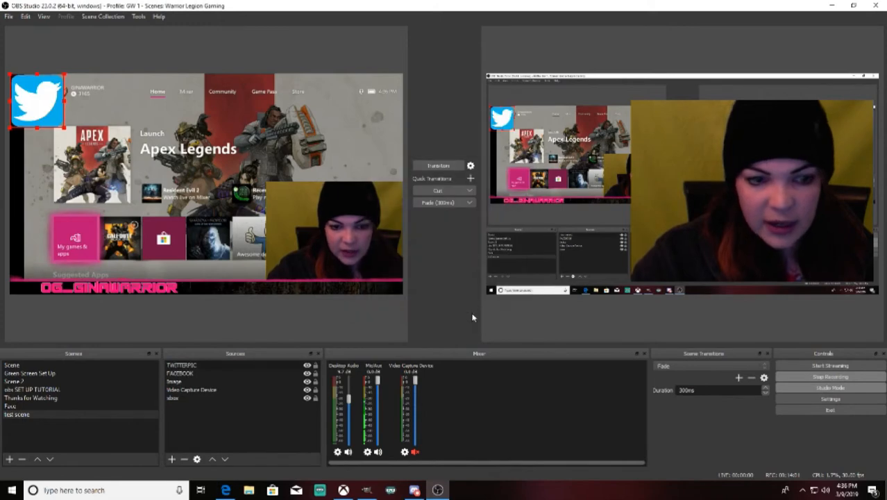
pyautogui.click(58, 113)
pyautogui.moveTo(64, 131); pyautogui.dragTo(29, 284)
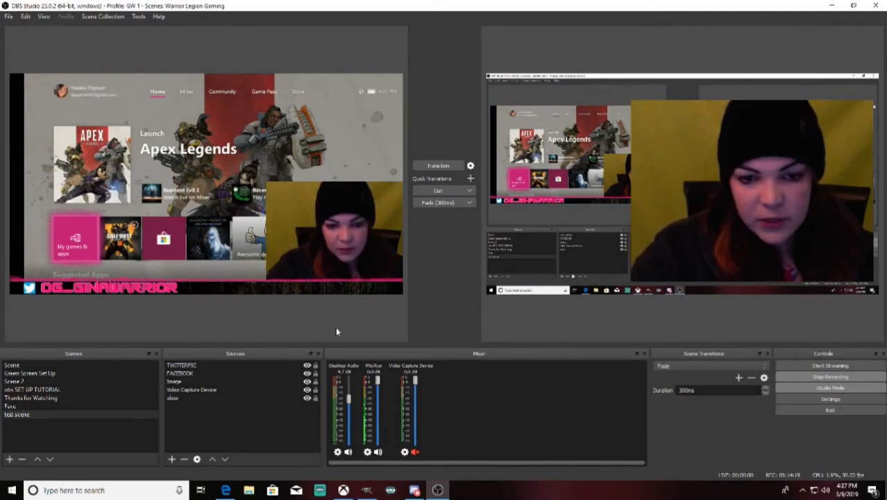
# Add the existing HEADERBAR image source to the scene.
pyautogui.click(351, 117)
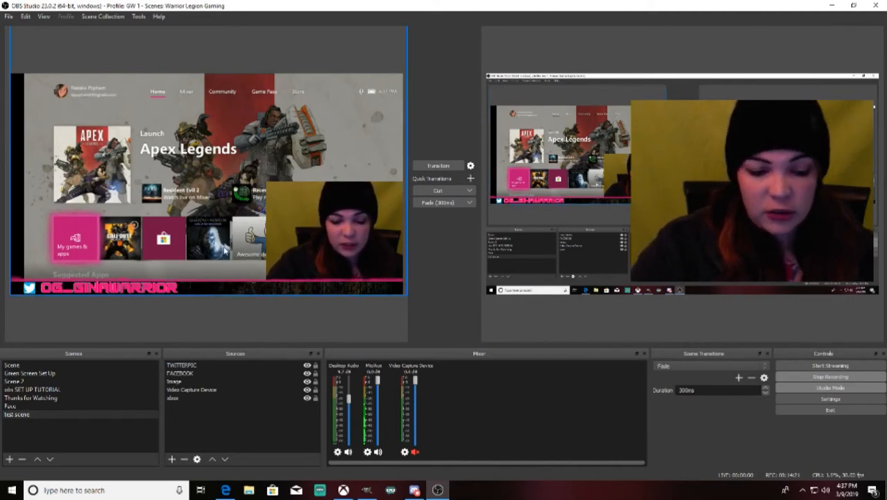
pyautogui.click(171, 459)
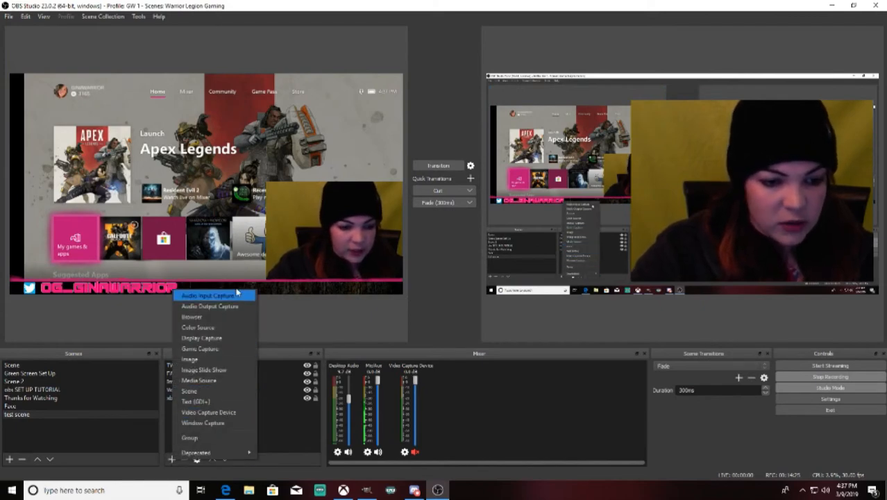
pyautogui.click(204, 358)
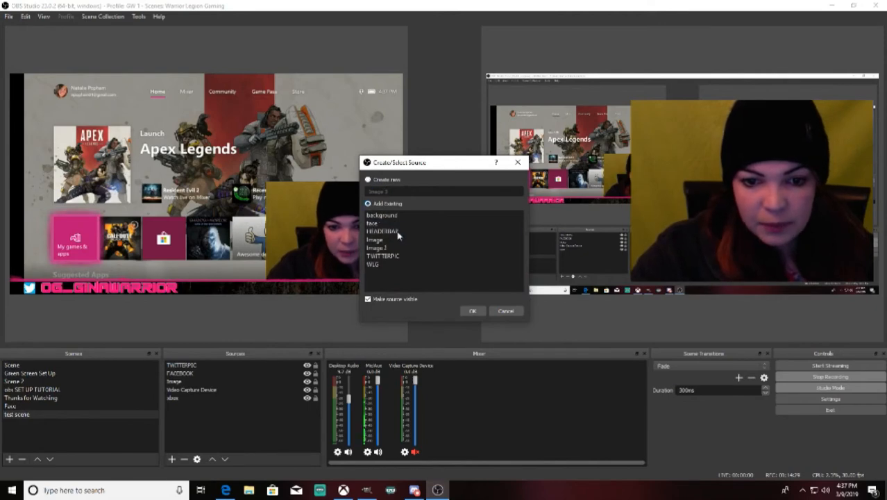
pyautogui.click(397, 232)
pyautogui.click(472, 311)
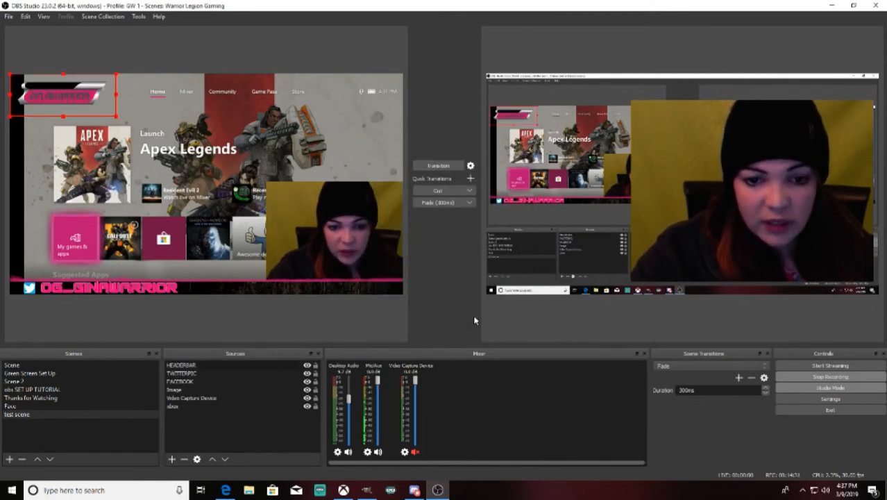
# Place the HEADERBAR image in the canvas's upper-right corner, enlarge it so its end runs slightly past the right edge, and deselect it.
pyautogui.click(75, 103)
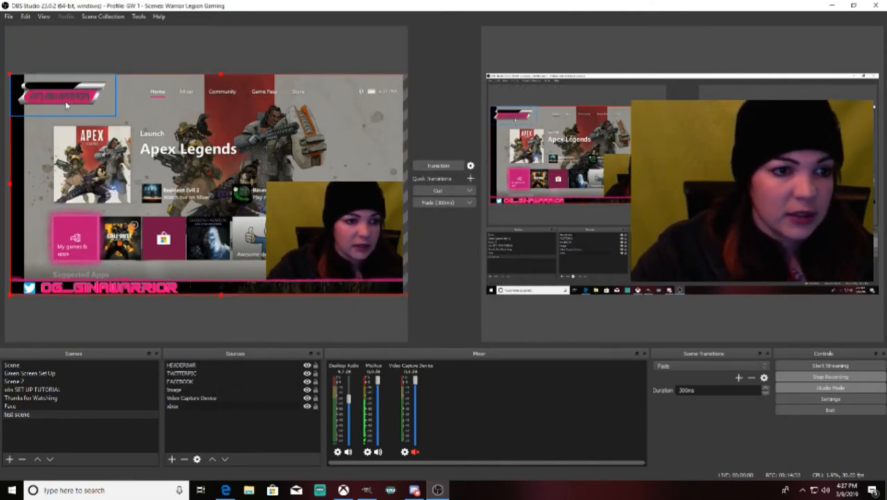
pyautogui.click(93, 98)
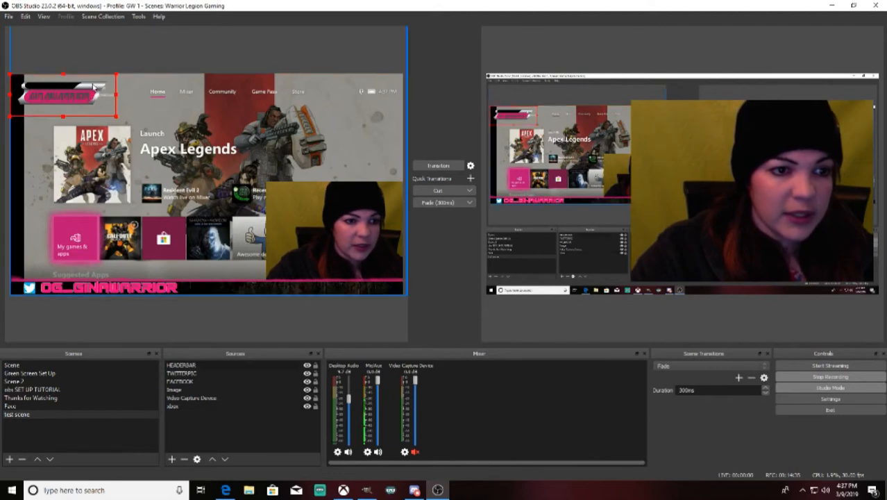
pyautogui.moveTo(88, 90); pyautogui.dragTo(373, 113)
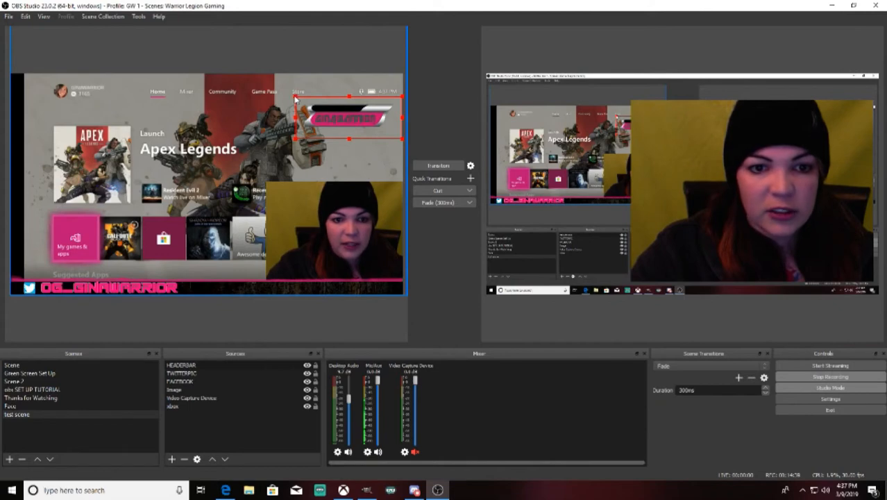
pyautogui.moveTo(295, 98); pyautogui.dragTo(216, 65)
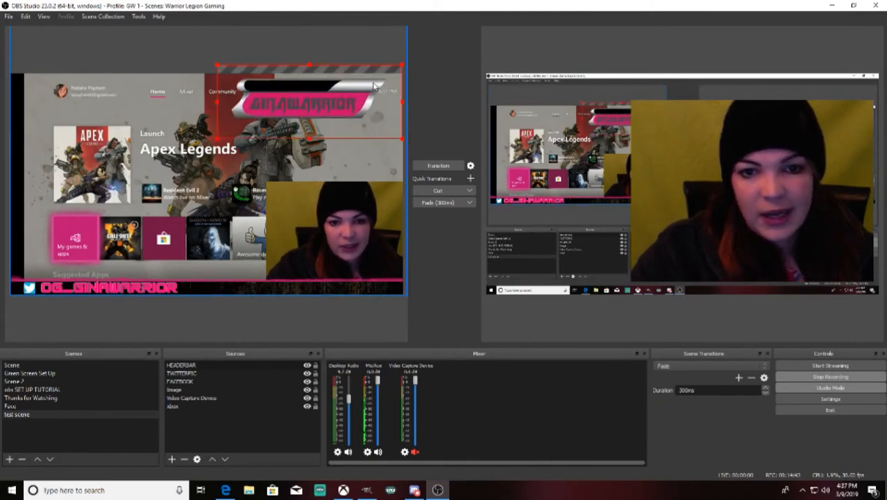
pyautogui.moveTo(373, 85); pyautogui.dragTo(417, 84)
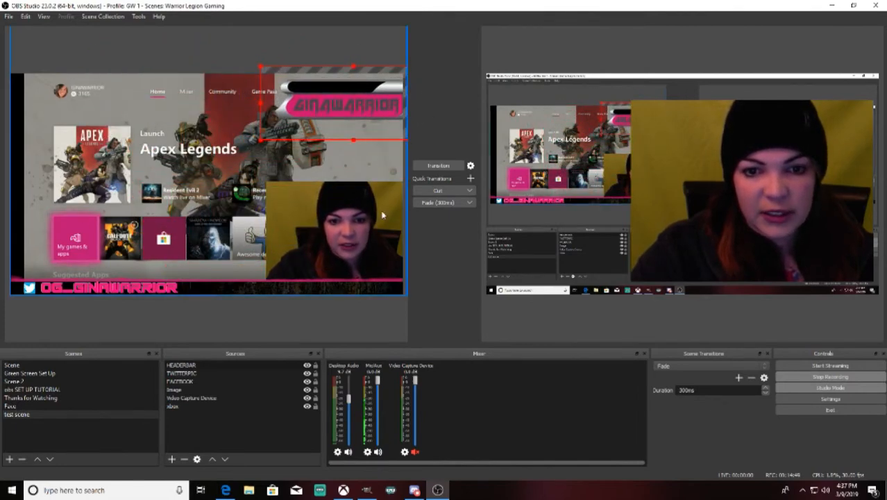
pyautogui.click(389, 318)
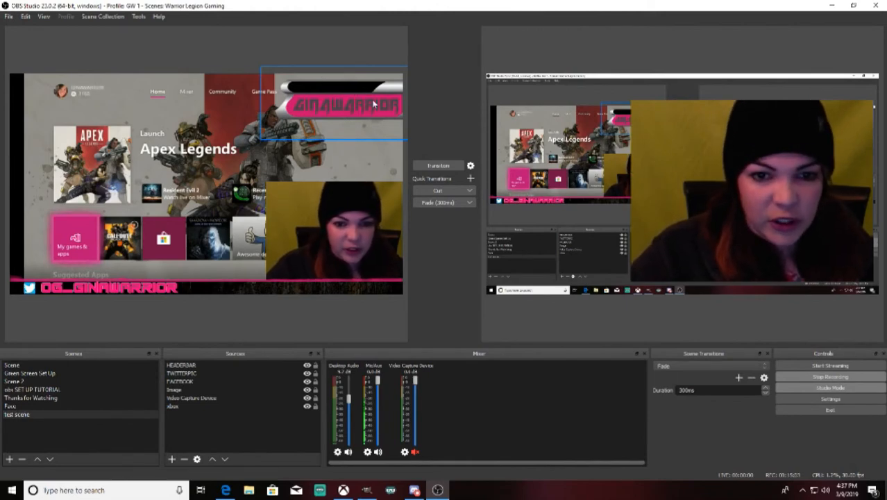
pyautogui.moveTo(375, 102)
pyautogui.mouseDown()
pyautogui.moveTo(236, 101)
pyautogui.moveTo(237, 87)
pyautogui.moveTo(249, 251)
pyautogui.moveTo(304, 98)
pyautogui.moveTo(372, 106)
pyautogui.mouseUp()
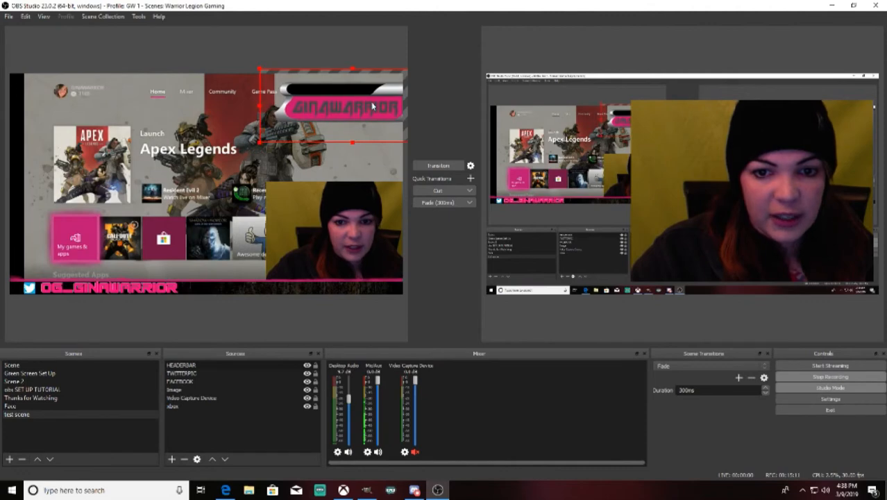
pyautogui.click(343, 316)
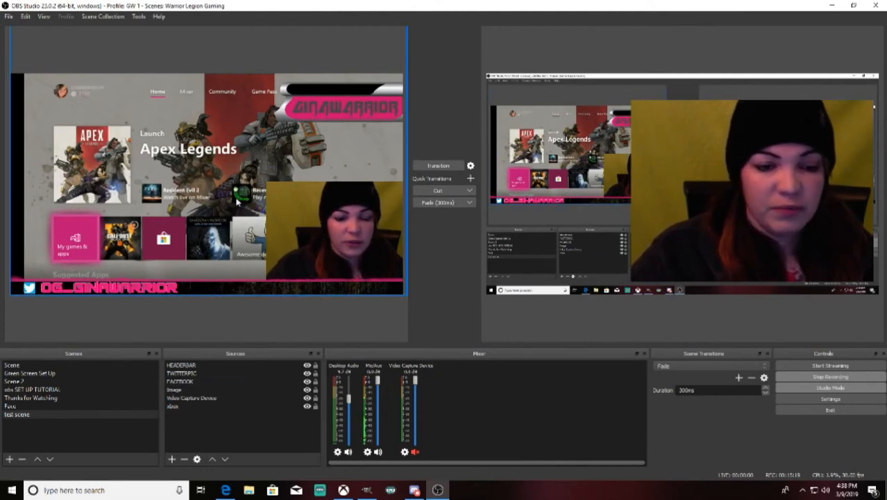
# Select the xbox source and shift the stream picture left to close the black gap at the canvas's left edge.
pyautogui.click(241, 255)
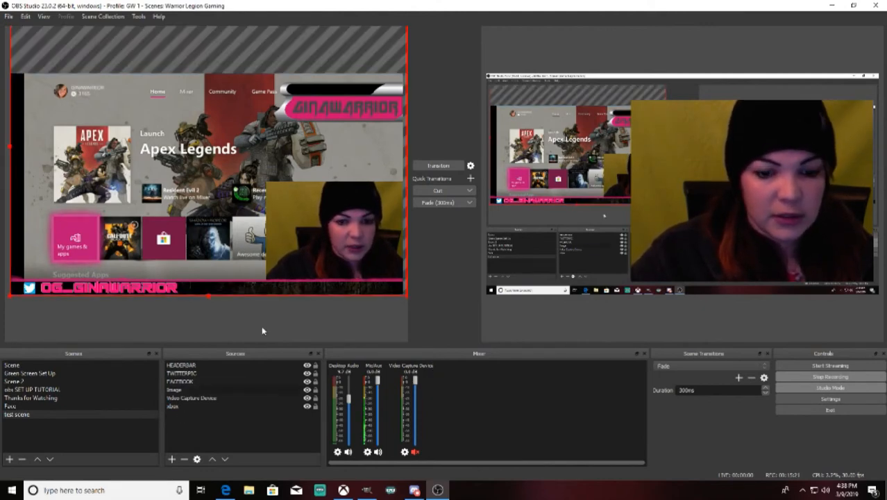
pyautogui.click(204, 406)
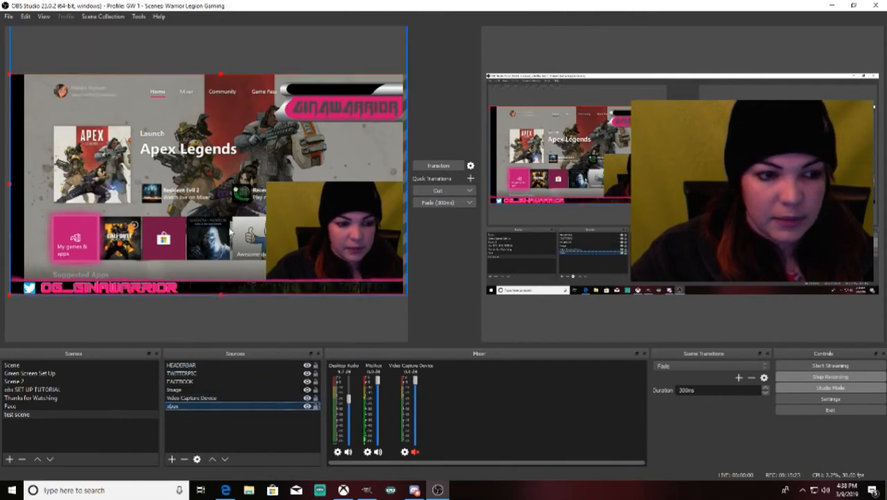
pyautogui.moveTo(246, 204); pyautogui.dragTo(231, 206)
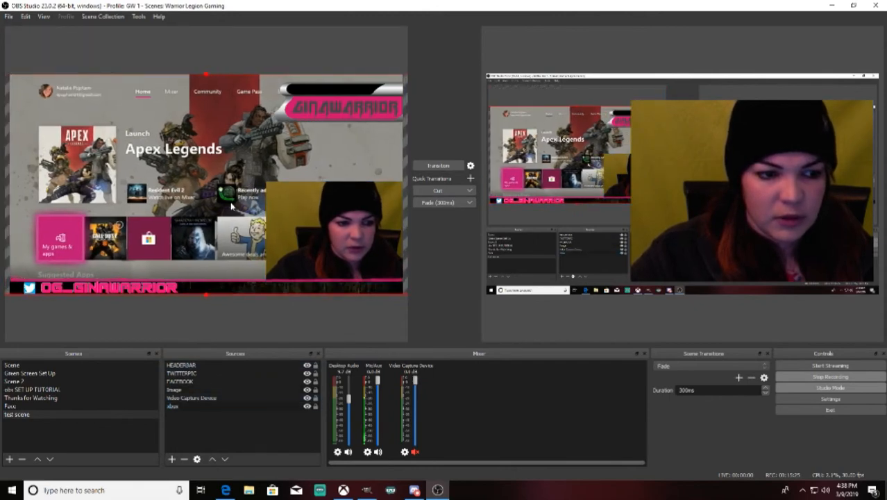
pyautogui.click(367, 318)
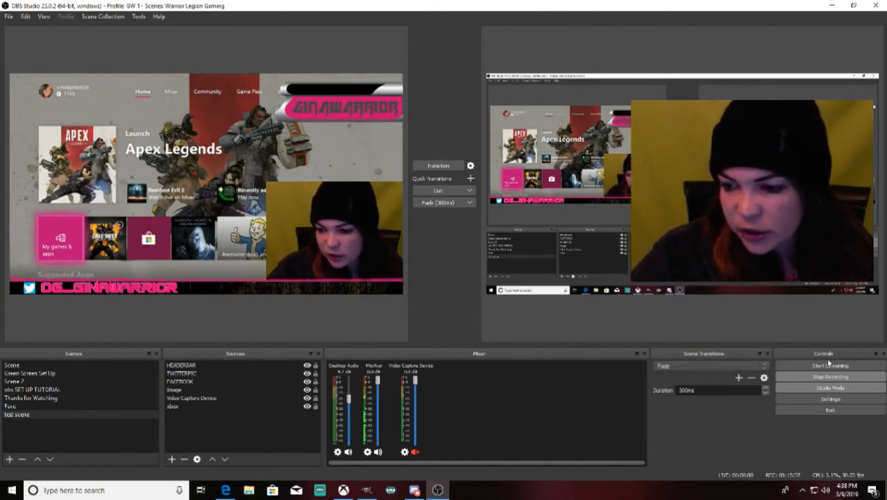
# Turn off Studio Mode and move the webcam picture in Scene 2 slightly down.
pyautogui.click(841, 392)
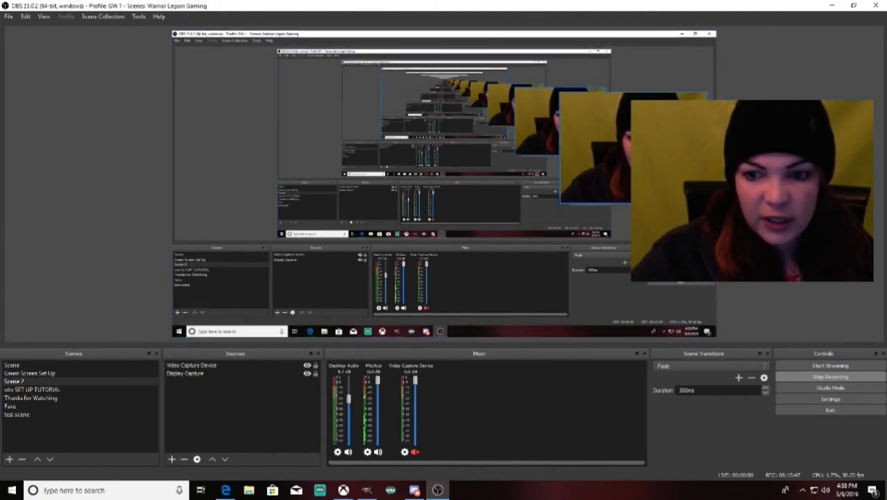
pyautogui.click(656, 149)
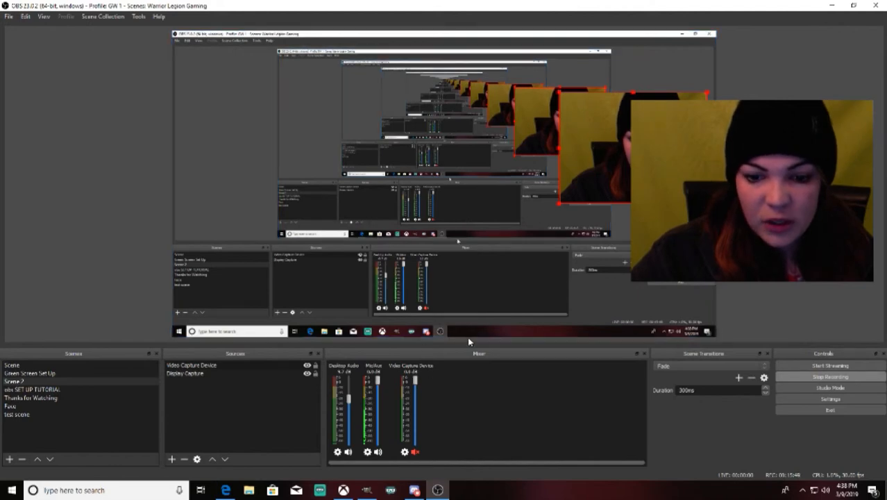
pyautogui.moveTo(573, 192)
pyautogui.mouseDown()
pyautogui.moveTo(572, 208)
pyautogui.moveTo(573, 170)
pyautogui.moveTo(322, 230)
pyautogui.moveTo(614, 199)
pyautogui.moveTo(159, 438)
pyautogui.moveTo(235, 200)
pyautogui.moveTo(431, 337)
pyautogui.moveTo(556, 138)
pyautogui.moveTo(555, 193)
pyautogui.moveTo(574, 199)
pyautogui.mouseUp()
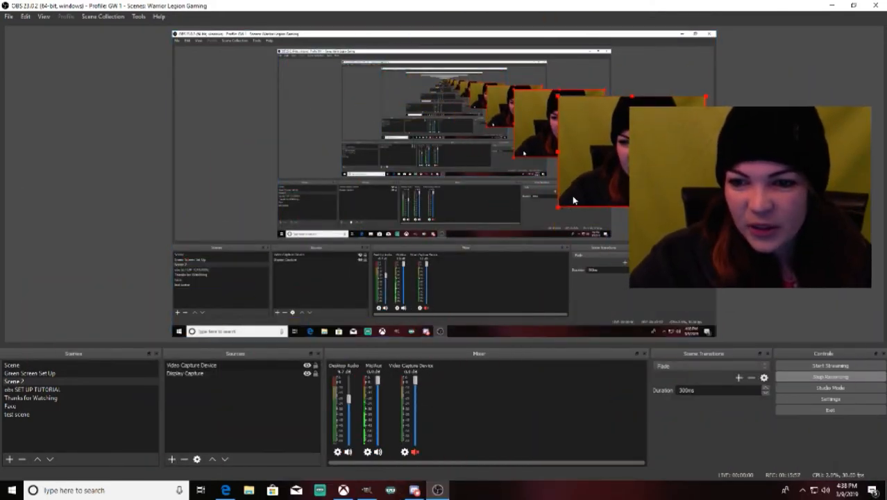
# Turn Studio Mode back on and change the Cut quick transition to Fade.
pyautogui.click(843, 391)
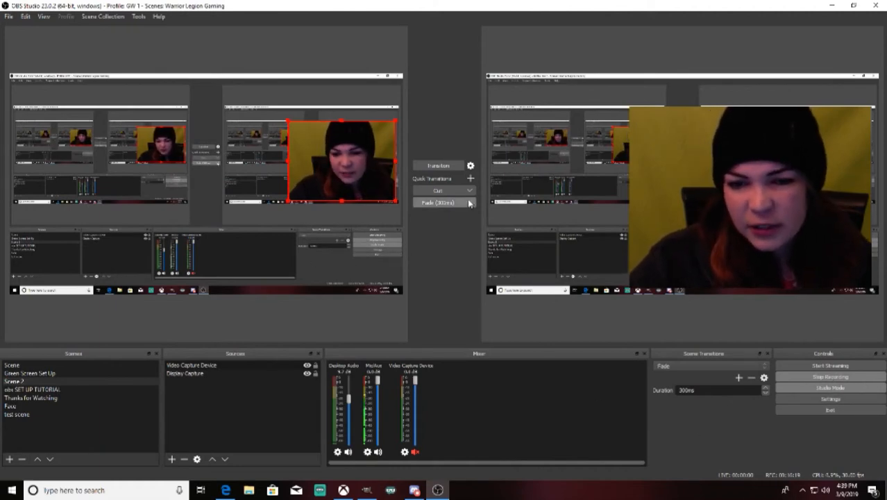
pyautogui.click(722, 367)
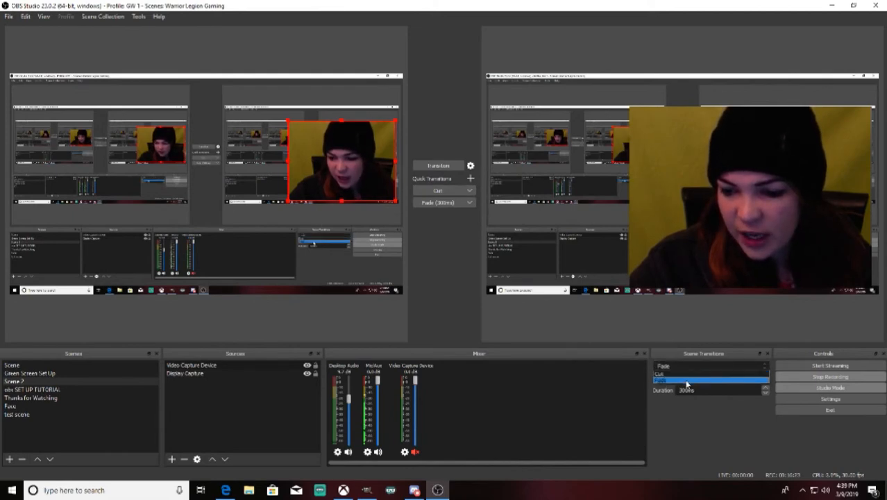
pyautogui.click(737, 444)
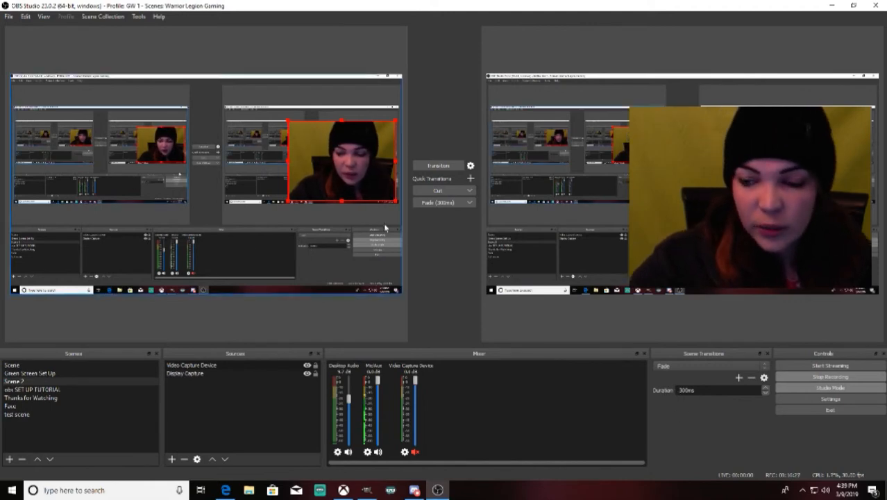
pyautogui.click(449, 194)
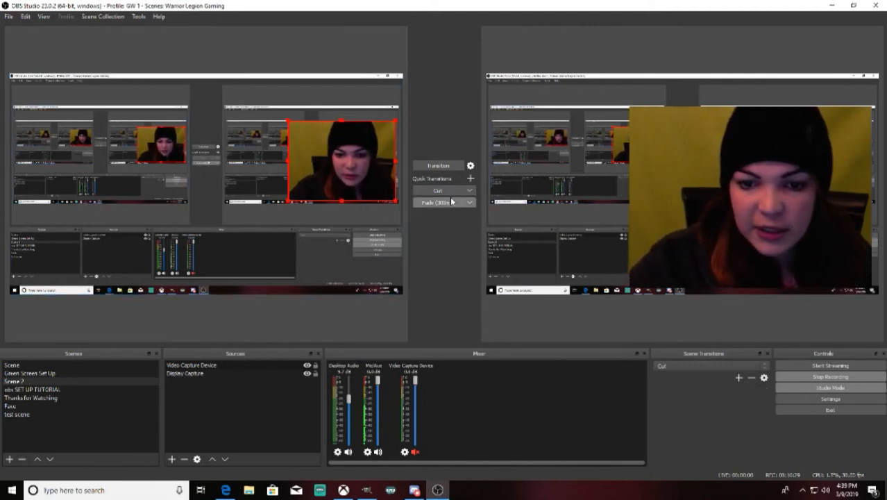
pyautogui.rightClick(452, 200)
pyautogui.click(444, 228)
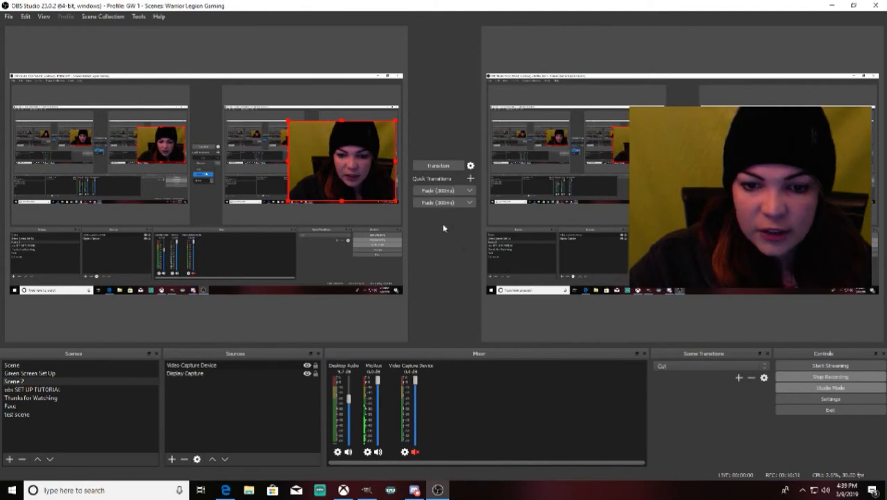
pyautogui.click(458, 202)
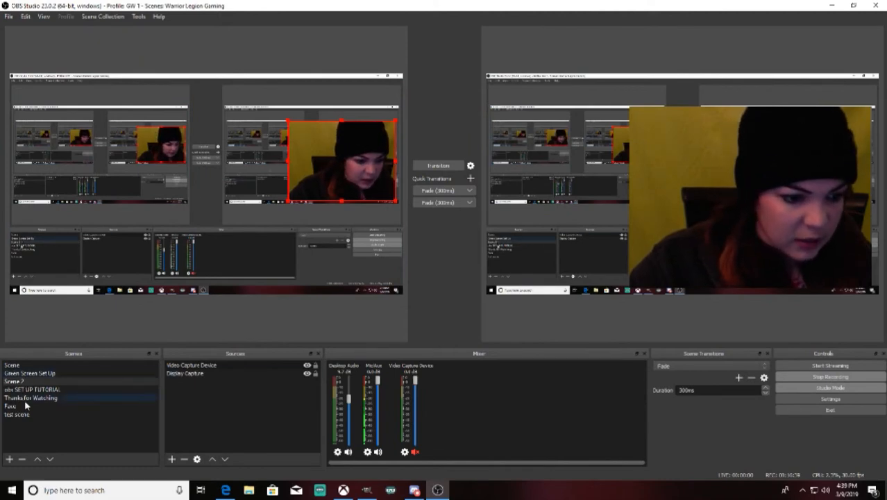
# Preview the obs SET UP TUTORIAL scene and the scene named Scene, and return the preview to Scene 2.
pyautogui.click(59, 390)
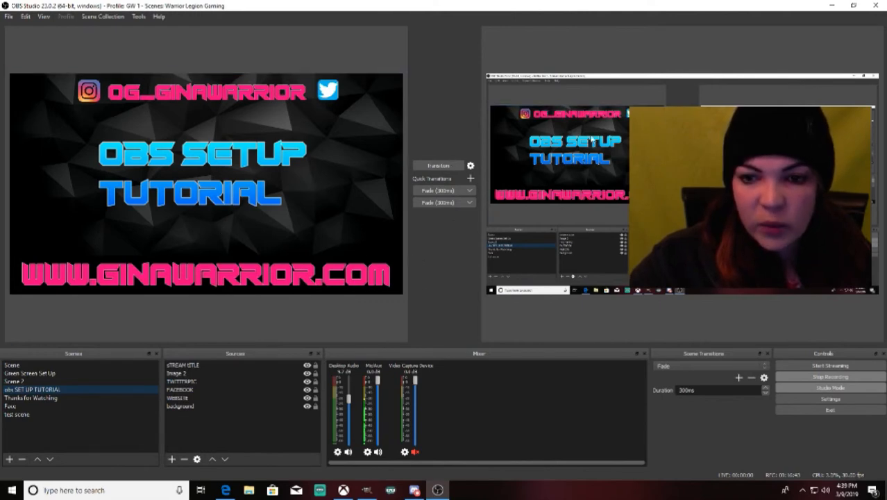
pyautogui.click(441, 164)
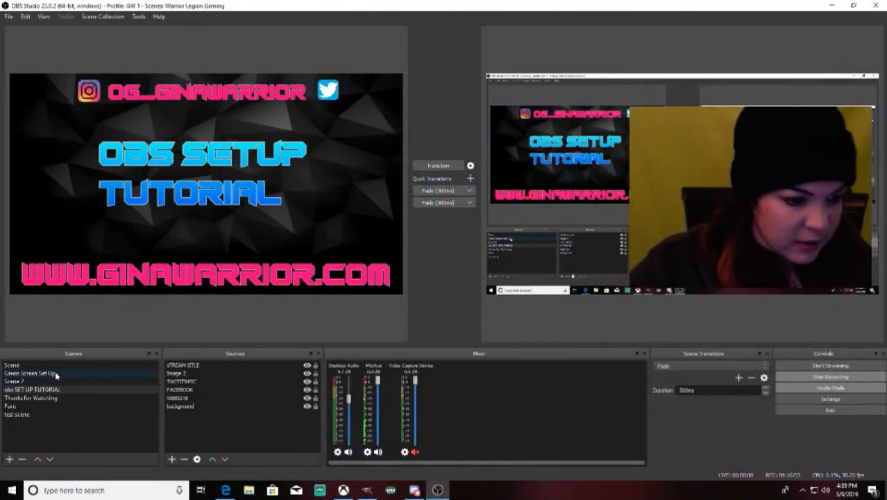
pyautogui.click(60, 365)
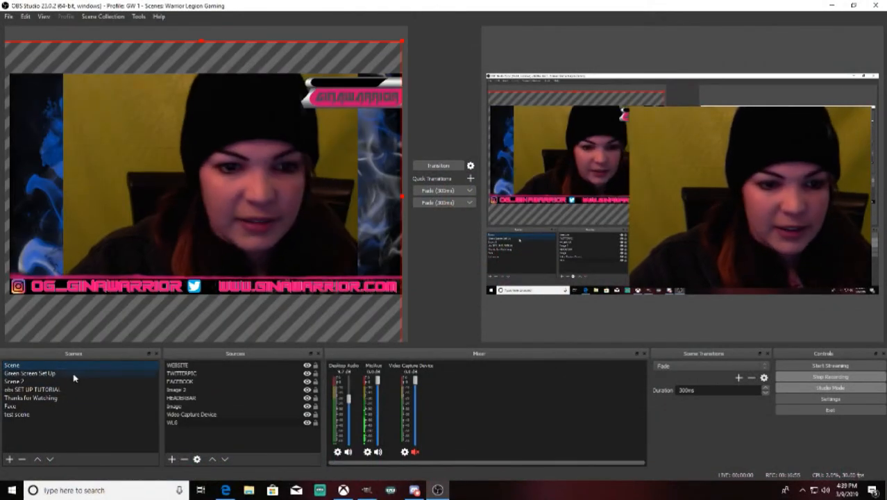
pyautogui.click(64, 381)
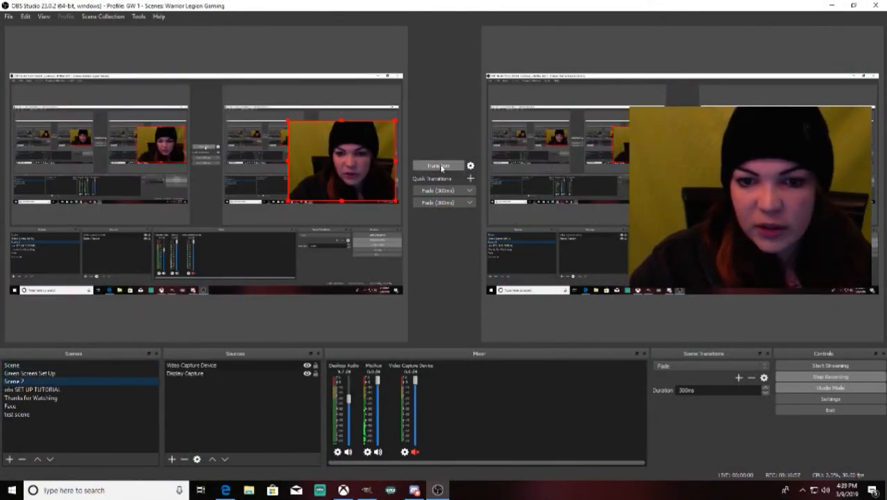
# Move the Scene 2 webcam picture to the left edge and back to the right side, transitioning each placement to the live output.
pyautogui.moveTo(341, 161); pyautogui.dragTo(87, 157)
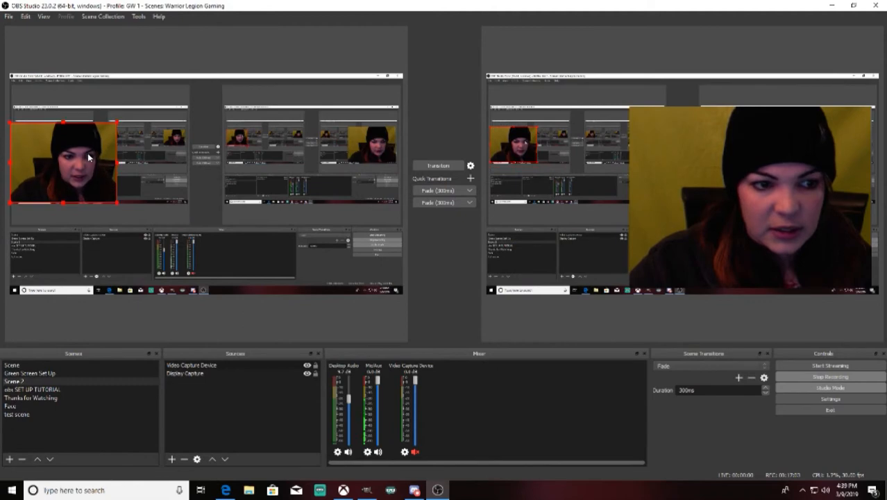
pyautogui.click(439, 166)
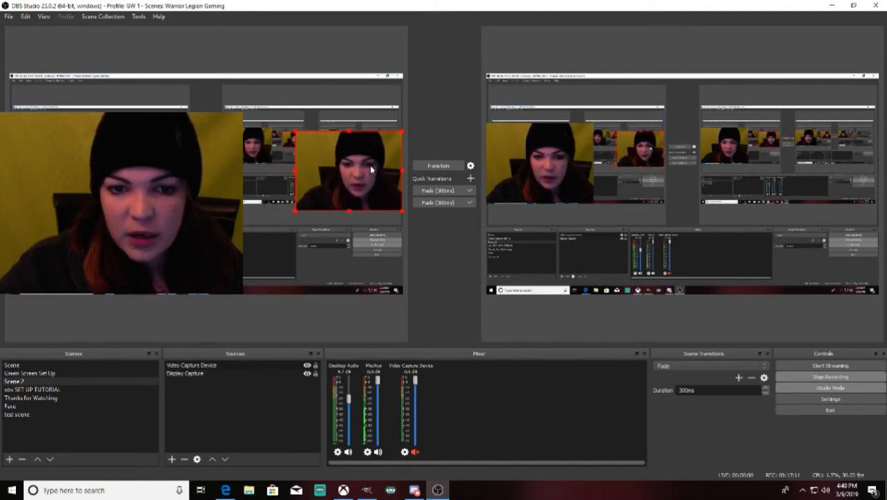
pyautogui.click(444, 166)
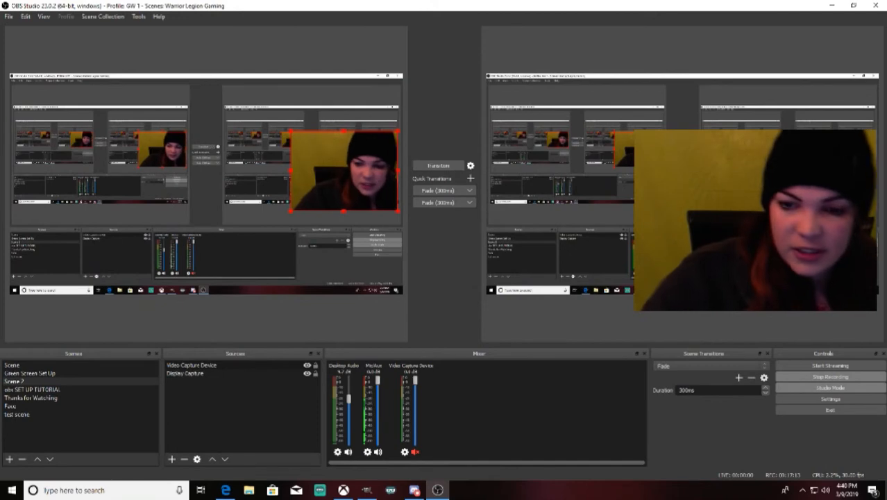
# Set the first quick transition's Fade duration to 1200 ms and transition the preview to the live output.
pyautogui.click(469, 192)
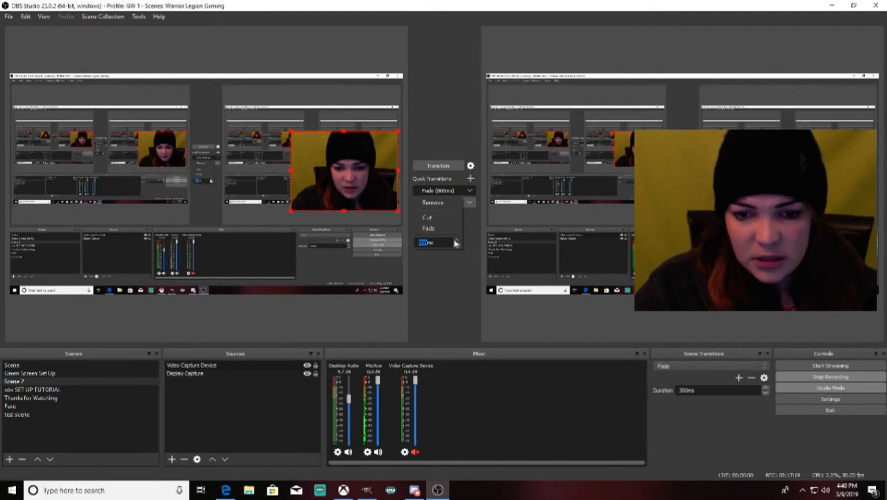
pyautogui.click(456, 241)
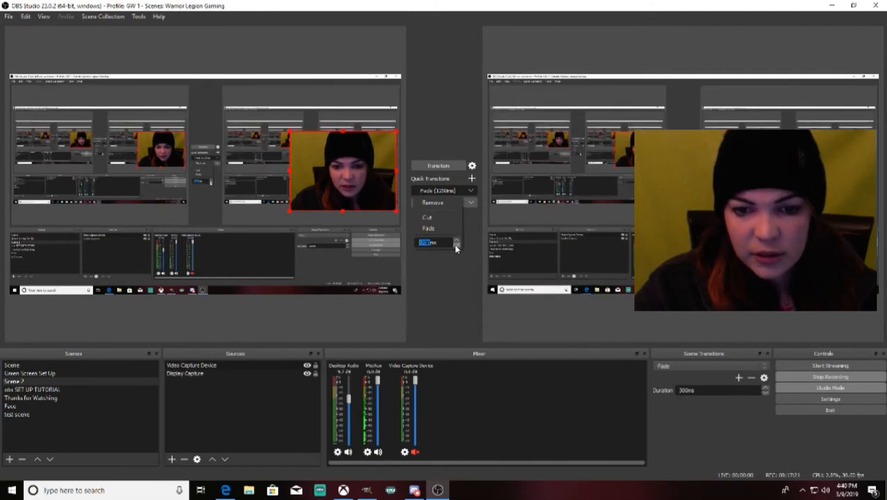
pyautogui.click(439, 166)
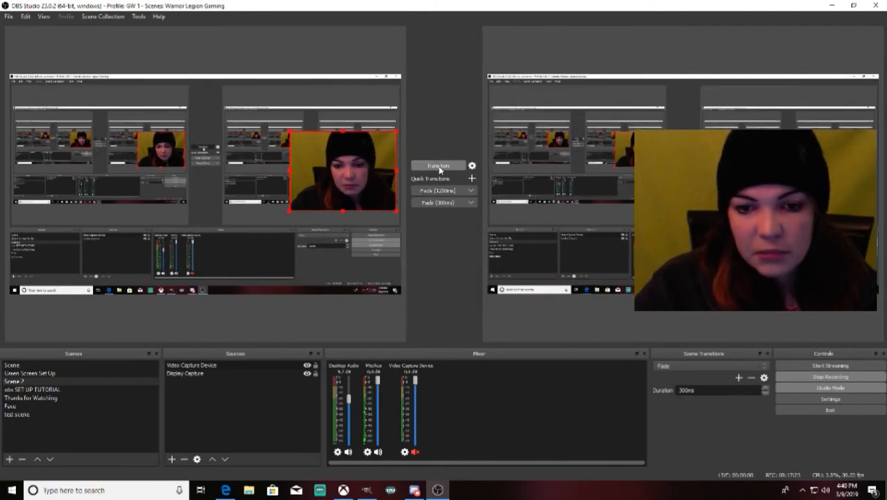
# Move the Scene 2 webcam picture to the left edge of the preview and transition it to the live output.
pyautogui.moveTo(326, 175); pyautogui.dragTo(54, 180)
pyautogui.click(455, 168)
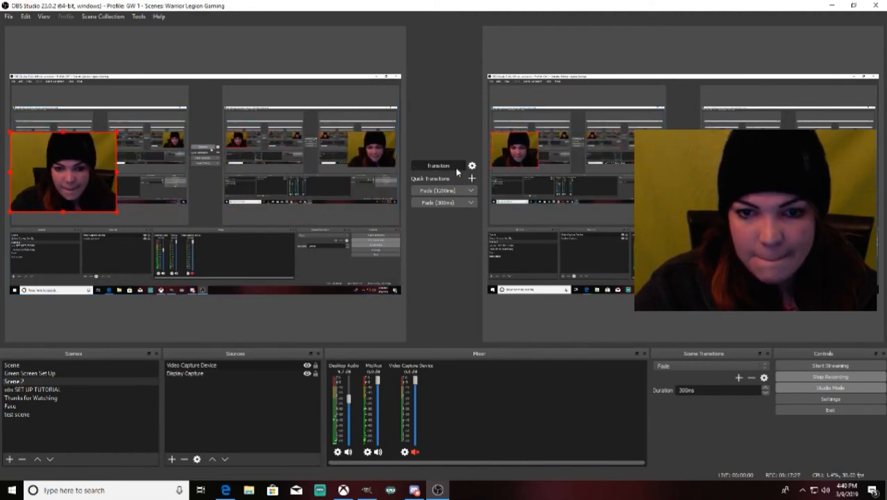
# Set the second quick transition's Fade duration to 1250 ms.
pyautogui.click(466, 204)
pyautogui.click(472, 203)
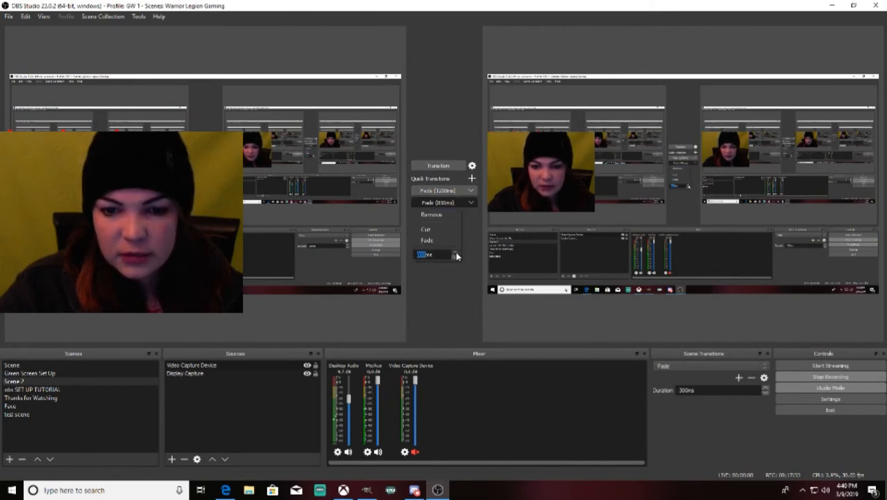
pyautogui.click(456, 251)
pyautogui.click(456, 253)
pyautogui.click(456, 253)
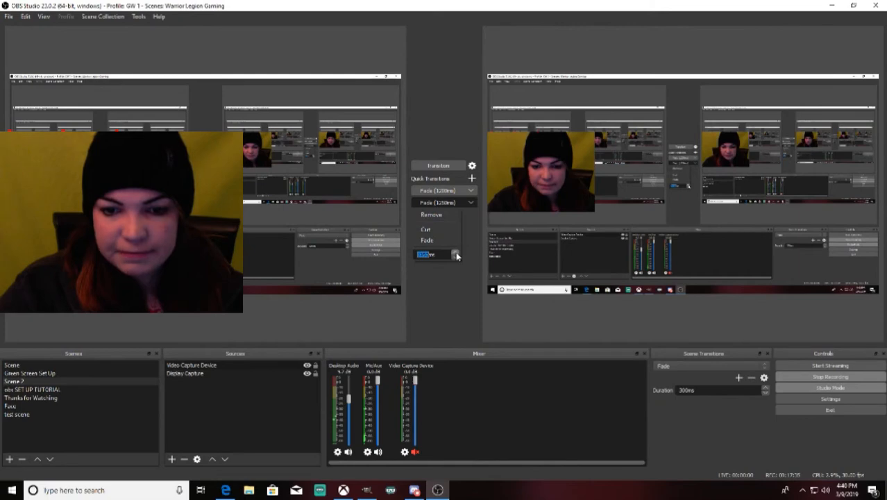
pyautogui.click(436, 161)
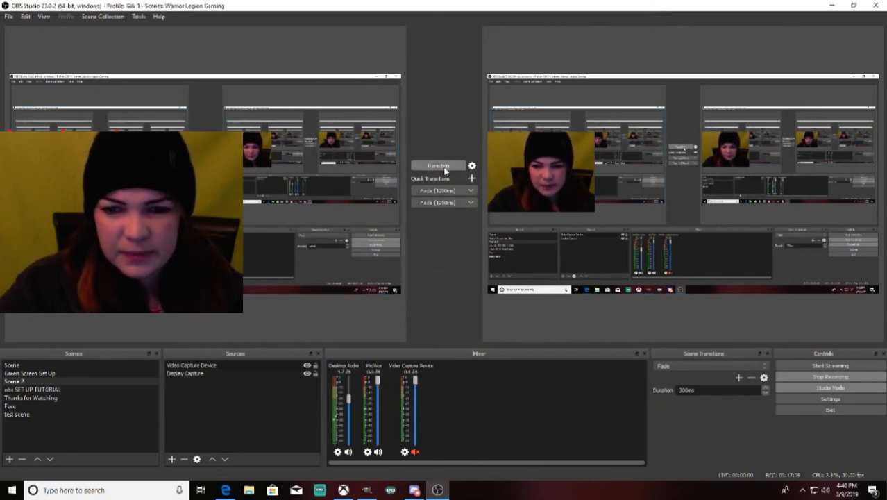
# Move the webcam picture back to the right side of the Scene 2 preview and transition it to the live output.
pyautogui.click(376, 189)
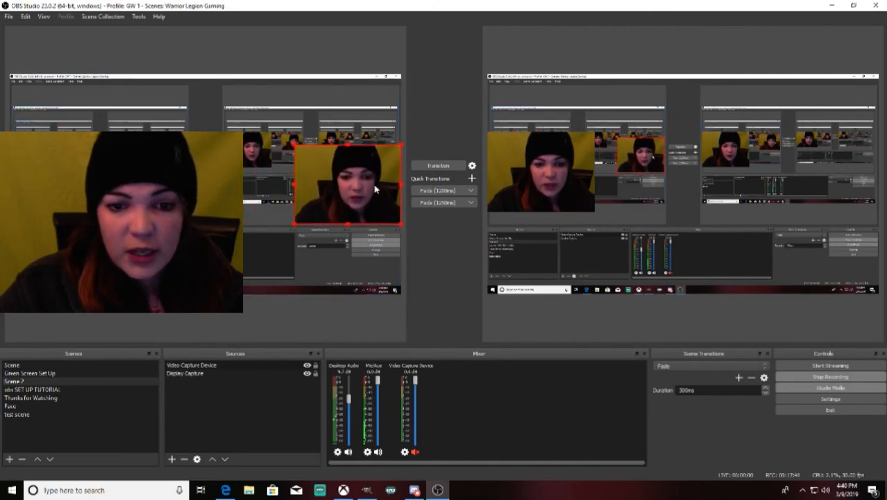
pyautogui.moveTo(376, 188); pyautogui.dragTo(368, 180)
pyautogui.click(431, 169)
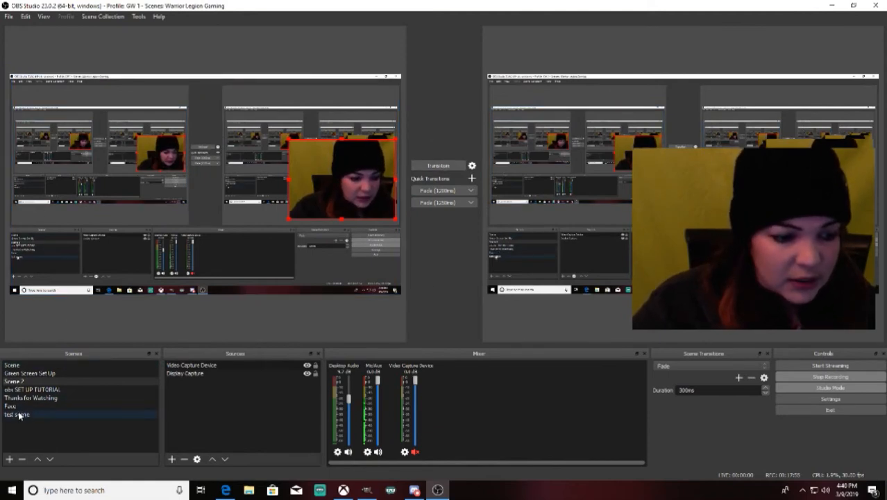
# Preview the obs SET UP TUTORIAL, Thanks for Watching, test scene and Green Screen Set Up scenes, return to obs SET UP TUTORIAL, and preview Scene.
pyautogui.click(102, 389)
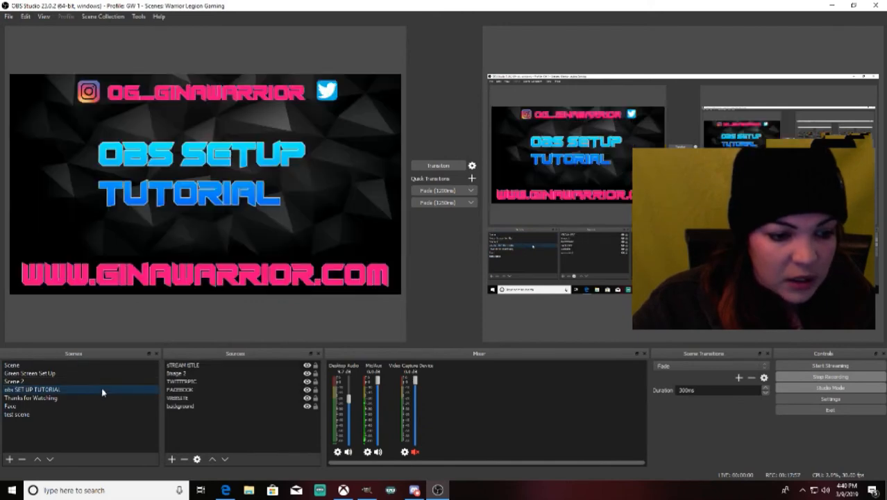
pyautogui.click(53, 399)
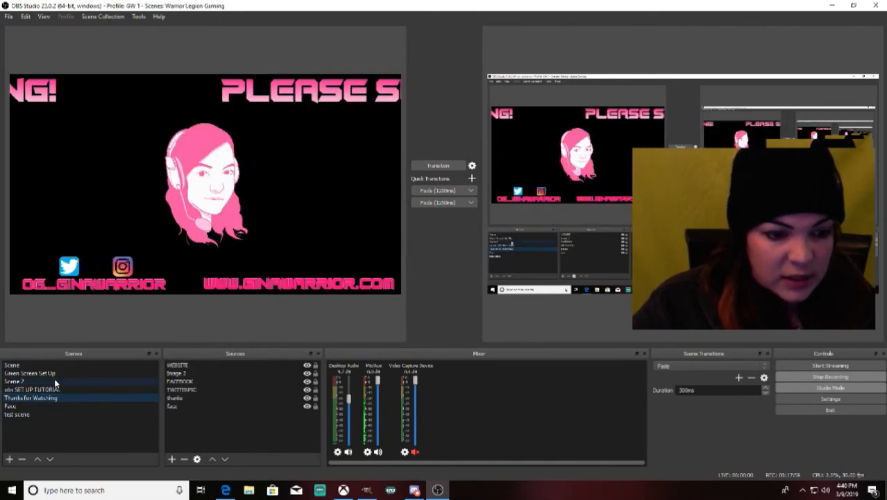
pyautogui.click(27, 415)
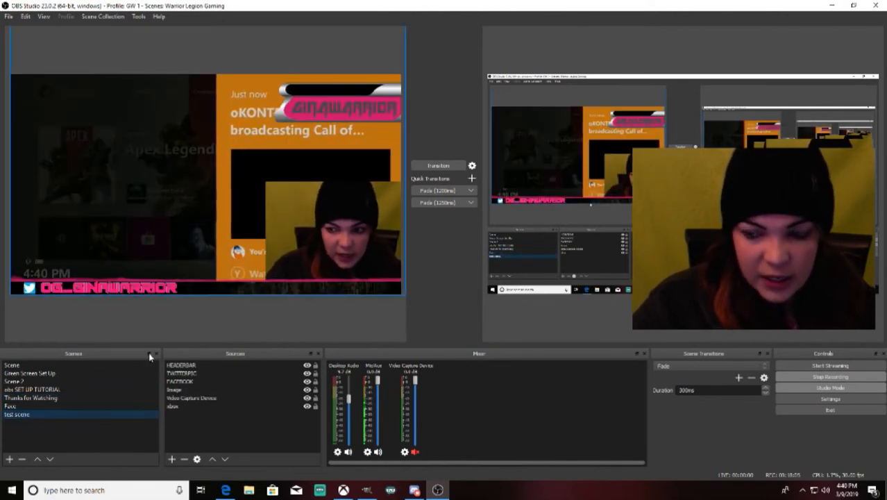
pyautogui.click(31, 374)
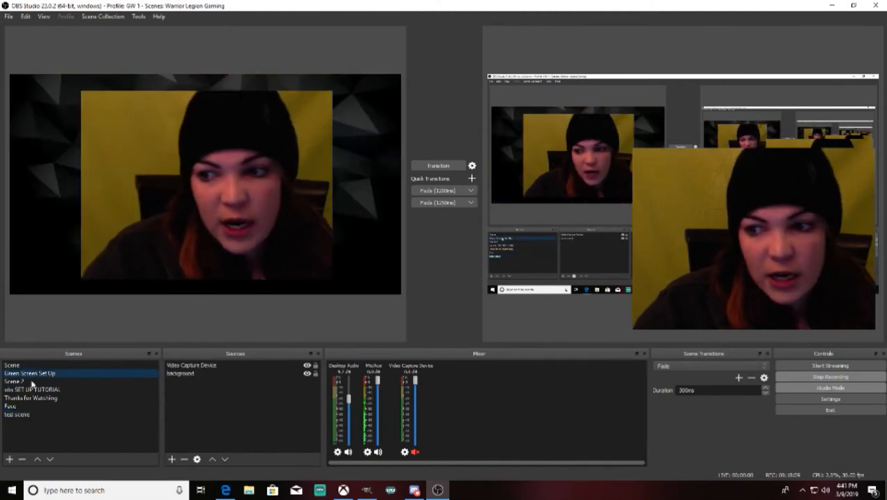
pyautogui.click(38, 390)
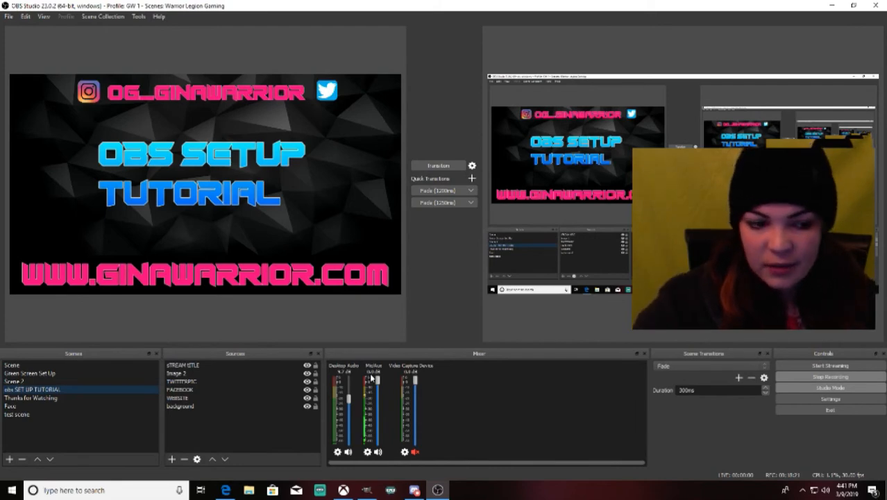
pyautogui.click(89, 364)
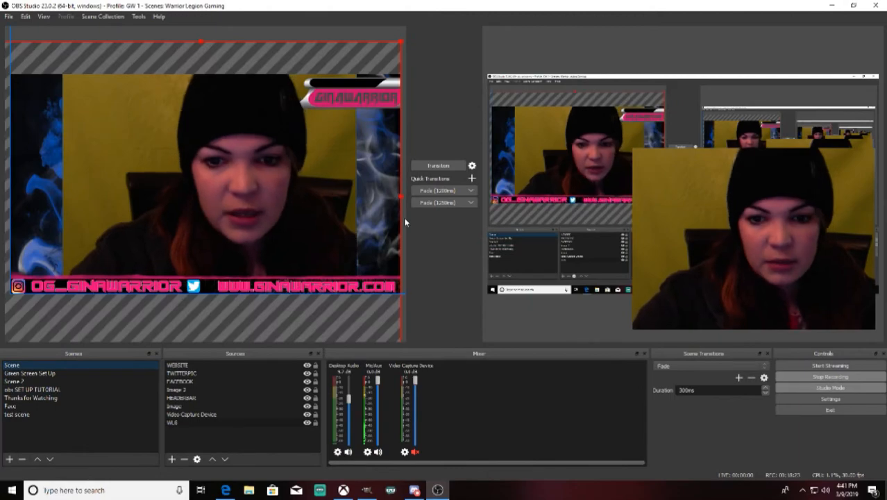